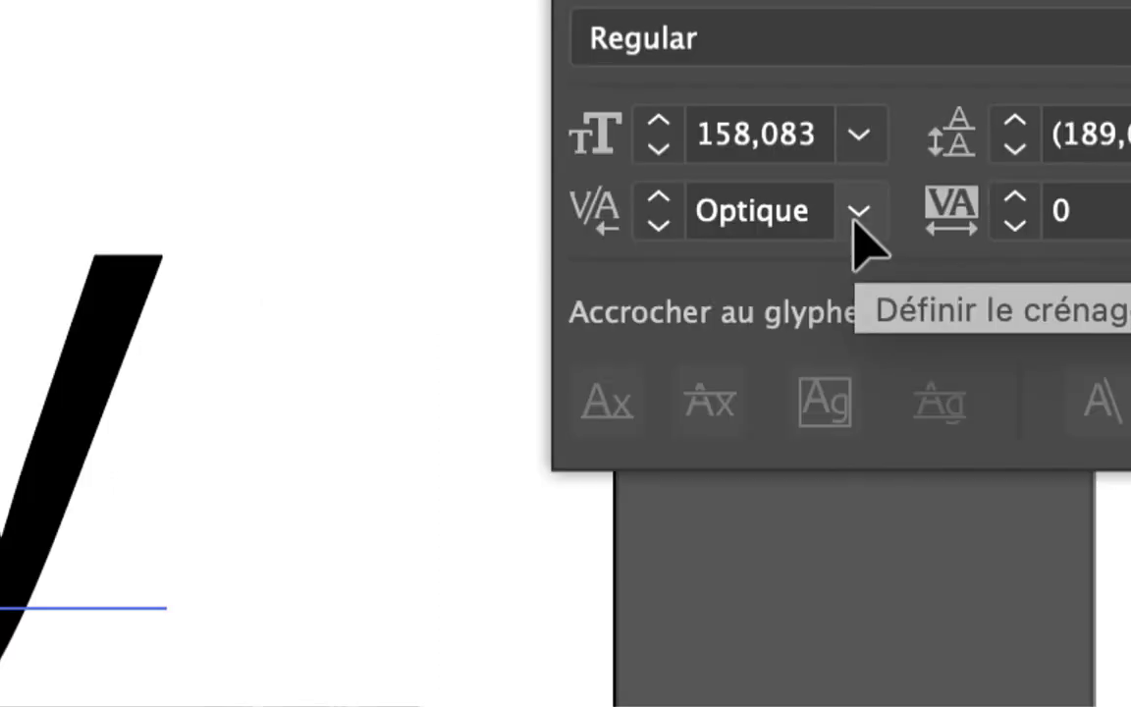
Change Thierry's kerning from Optique to Métrique – Romaine seulement in the Character panel.
{"action": "left_click", "coordinate": [856, 222]}
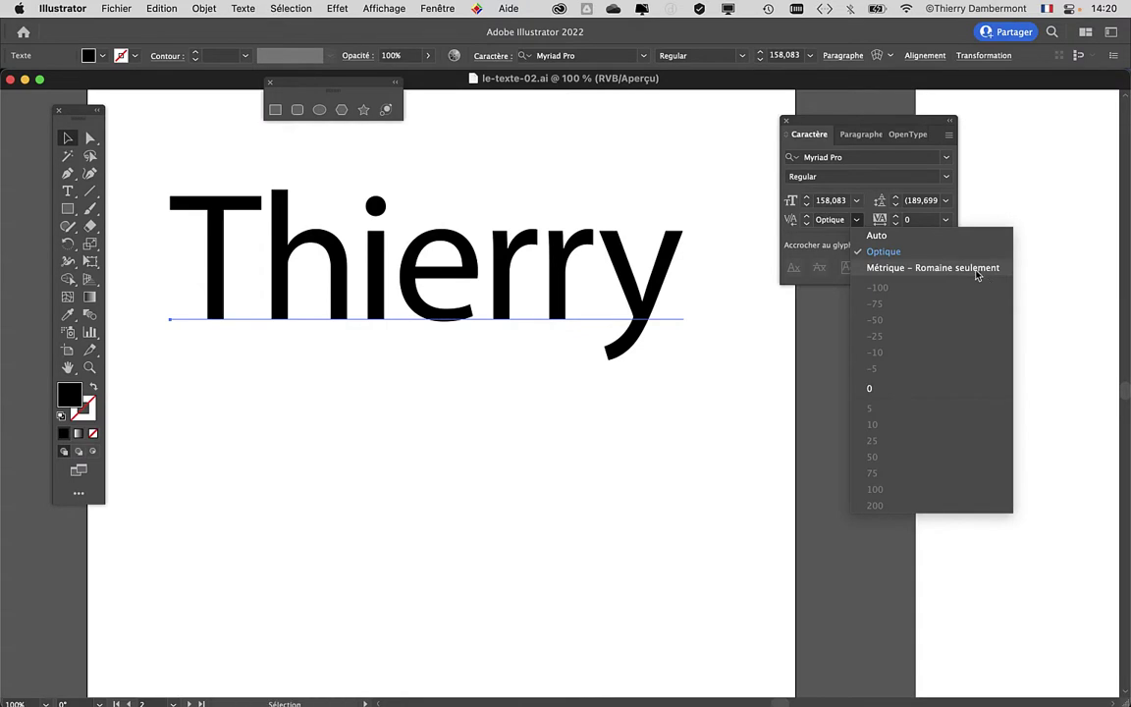
{"action": "left_click", "coordinate": [977, 268]}
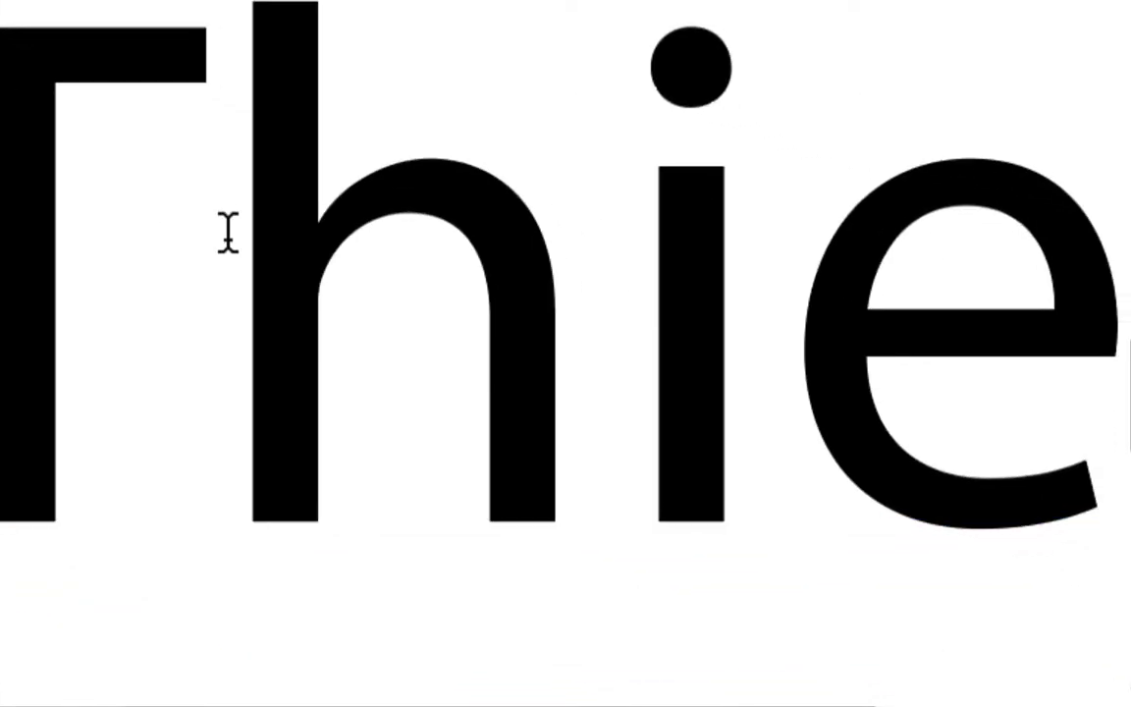
{"action": "left_click", "coordinate": [228, 233]}
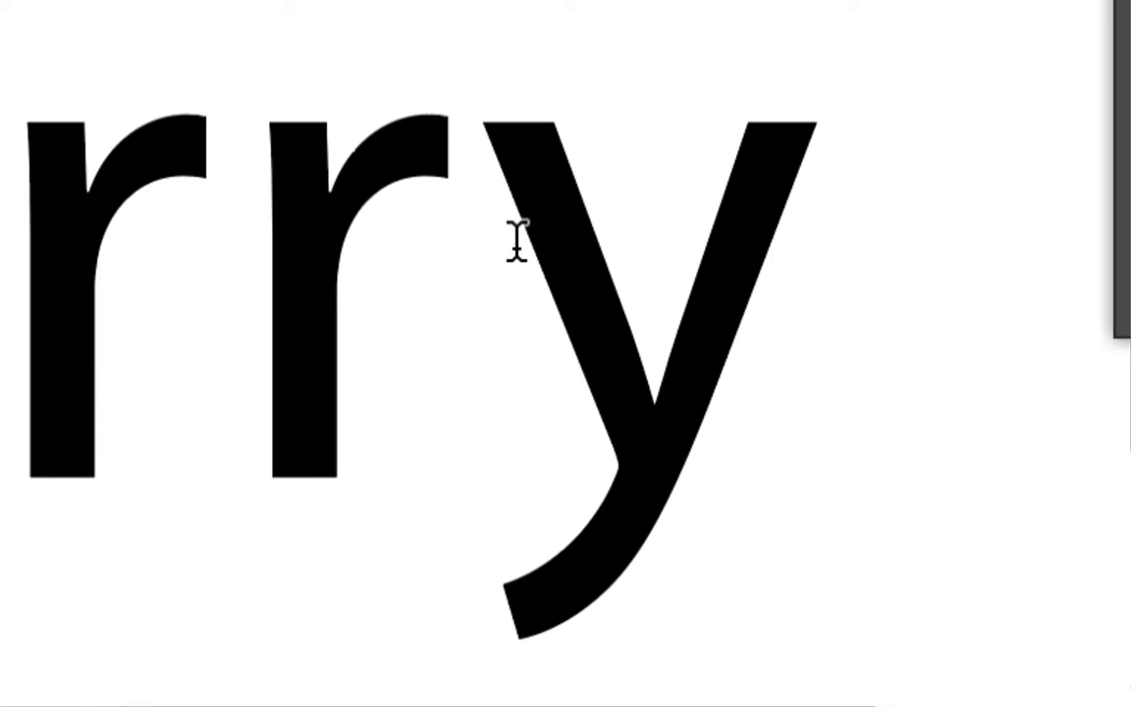
{"action": "left_click", "coordinate": [520, 240]}
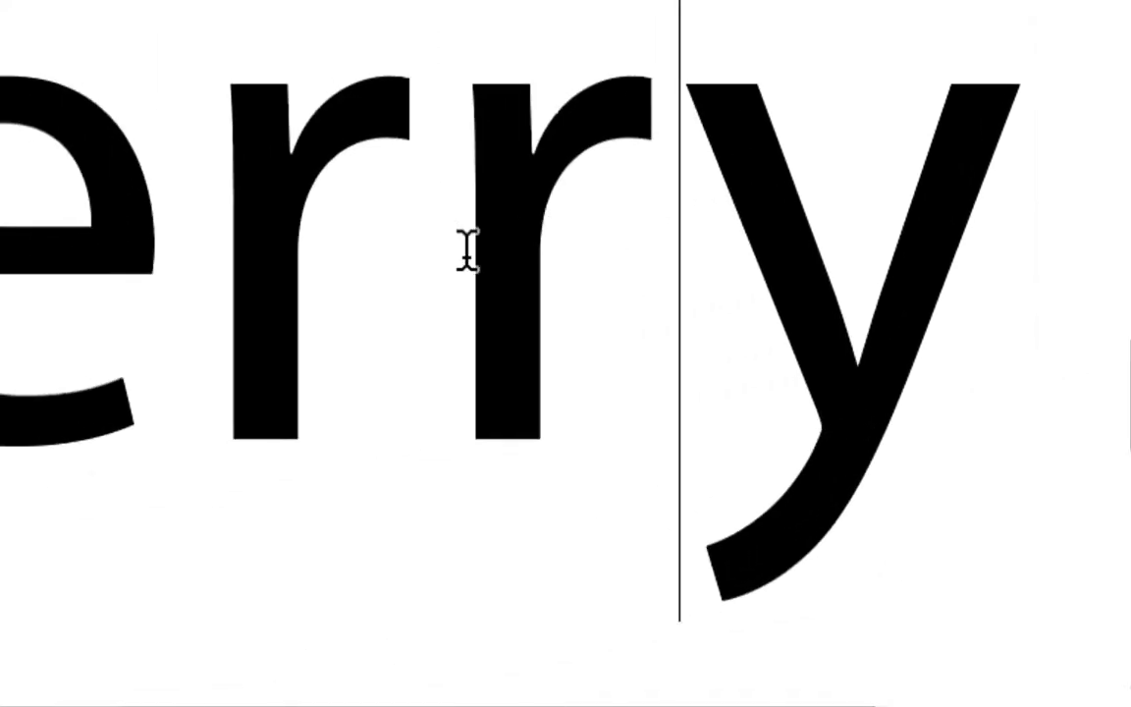
{"action": "key", "text": "alt+Left"}
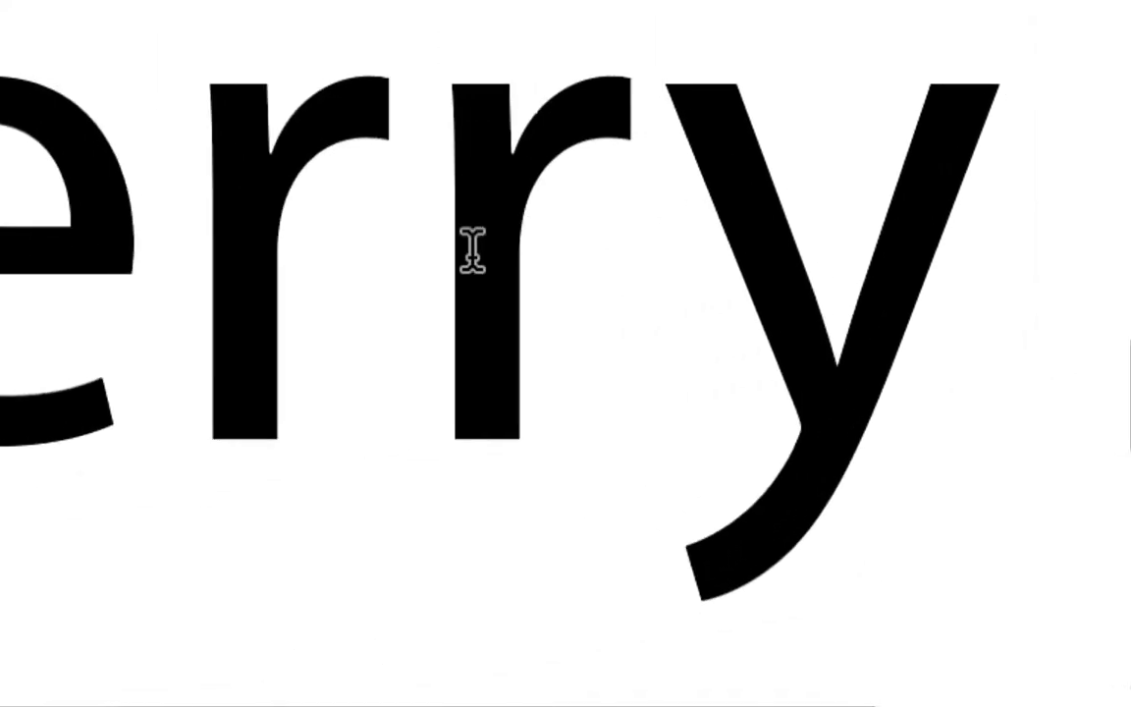
{"action": "left_click", "coordinate": [472, 250]}
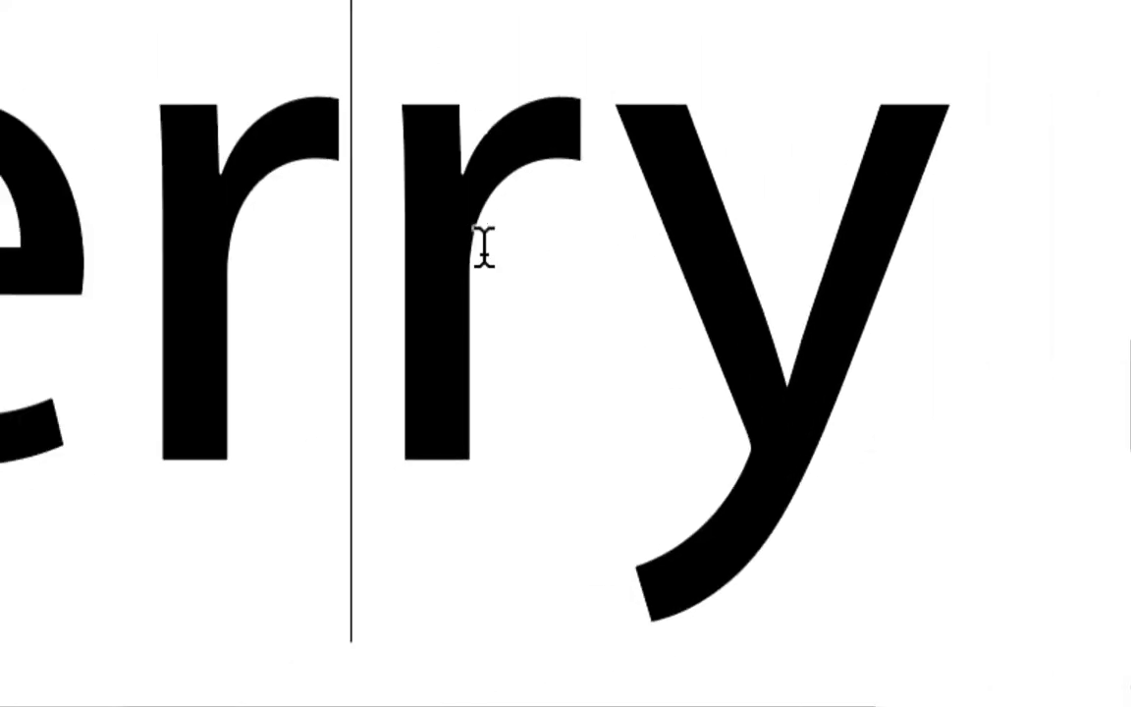
{"action": "left_click", "coordinate": [424, 252]}
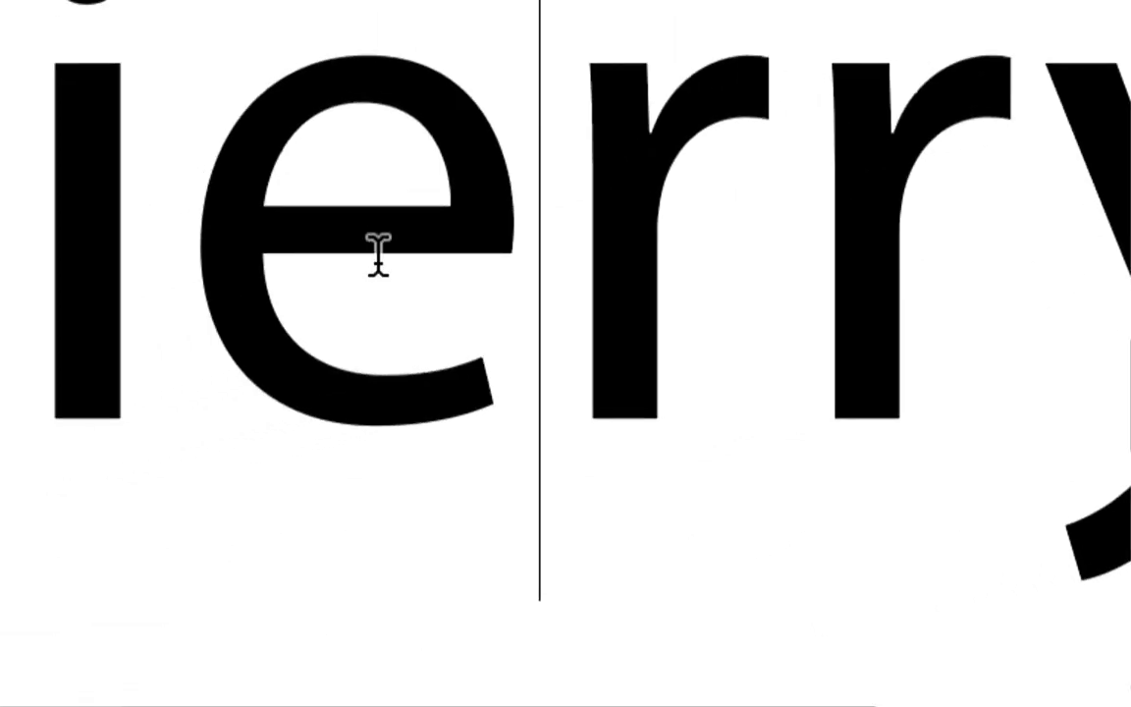
{"action": "left_click", "coordinate": [162, 252]}
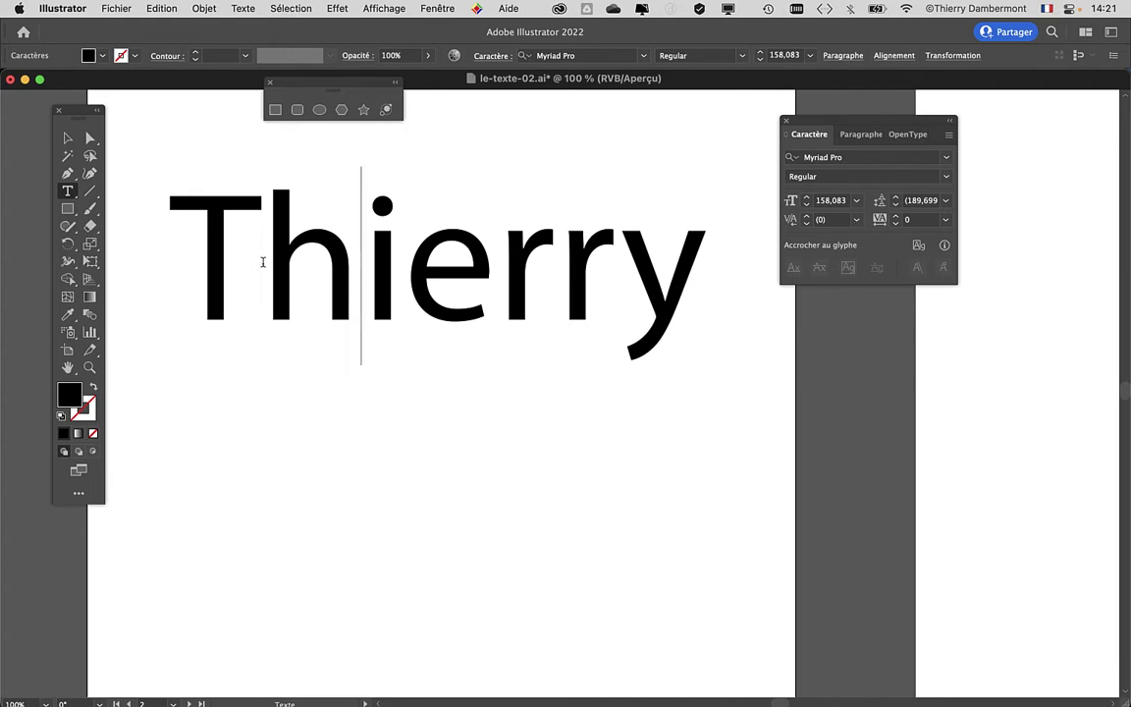
{"action": "left_click", "coordinate": [265, 261]}
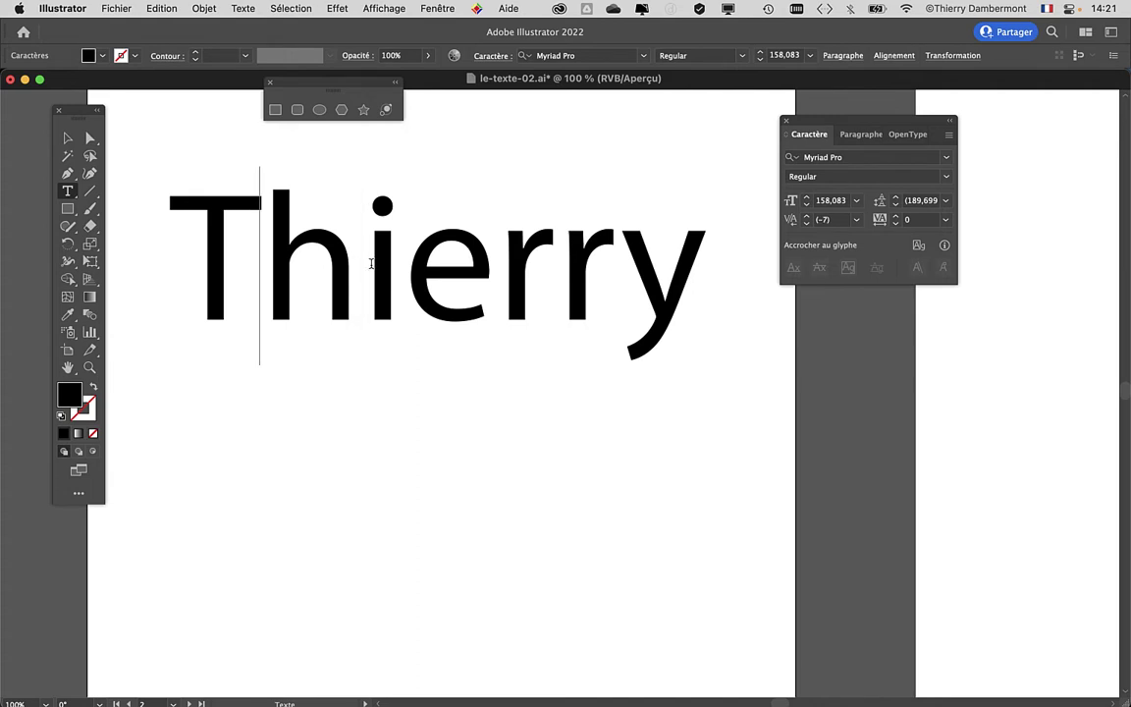
{"action": "left_click", "coordinate": [363, 254]}
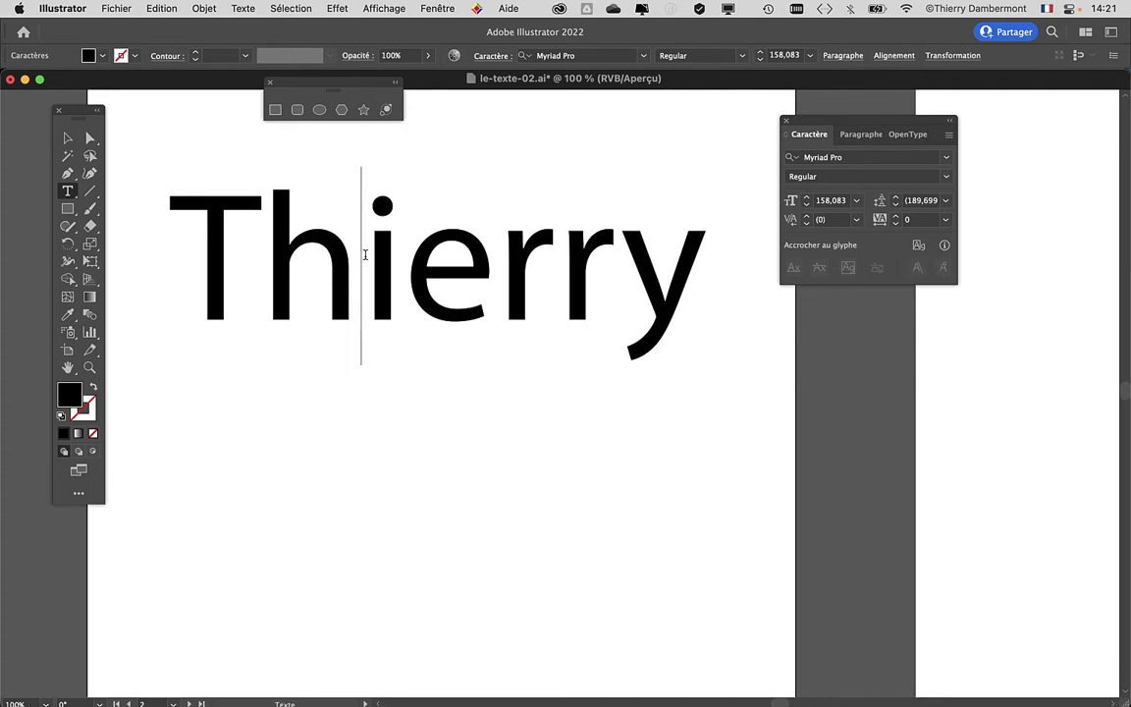
{"action": "left_click", "coordinate": [407, 259]}
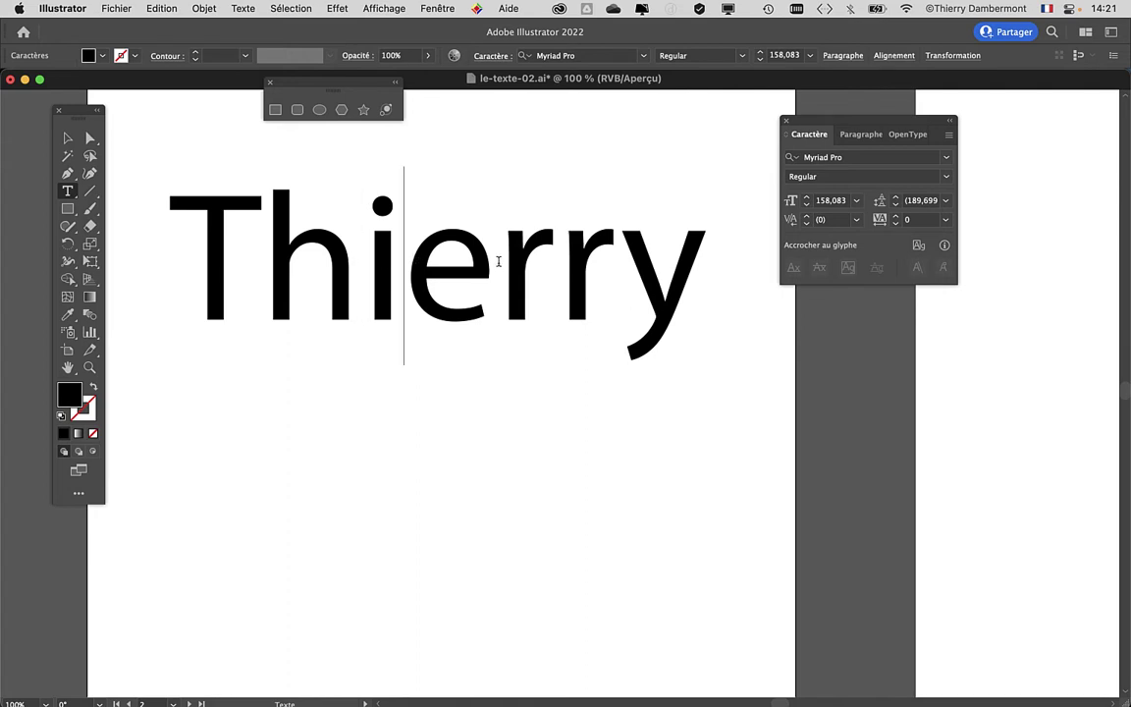
{"action": "left_click", "coordinate": [498, 261]}
{"action": "left_click", "coordinate": [616, 268]}
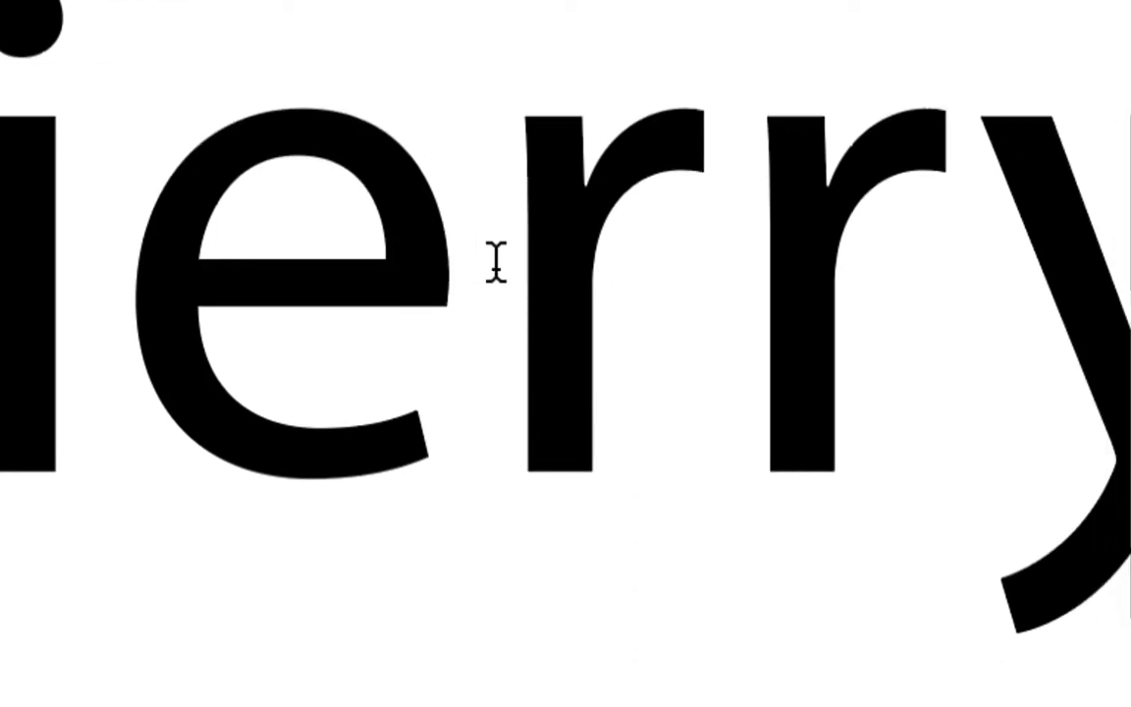
{"action": "left_click", "coordinate": [493, 260]}
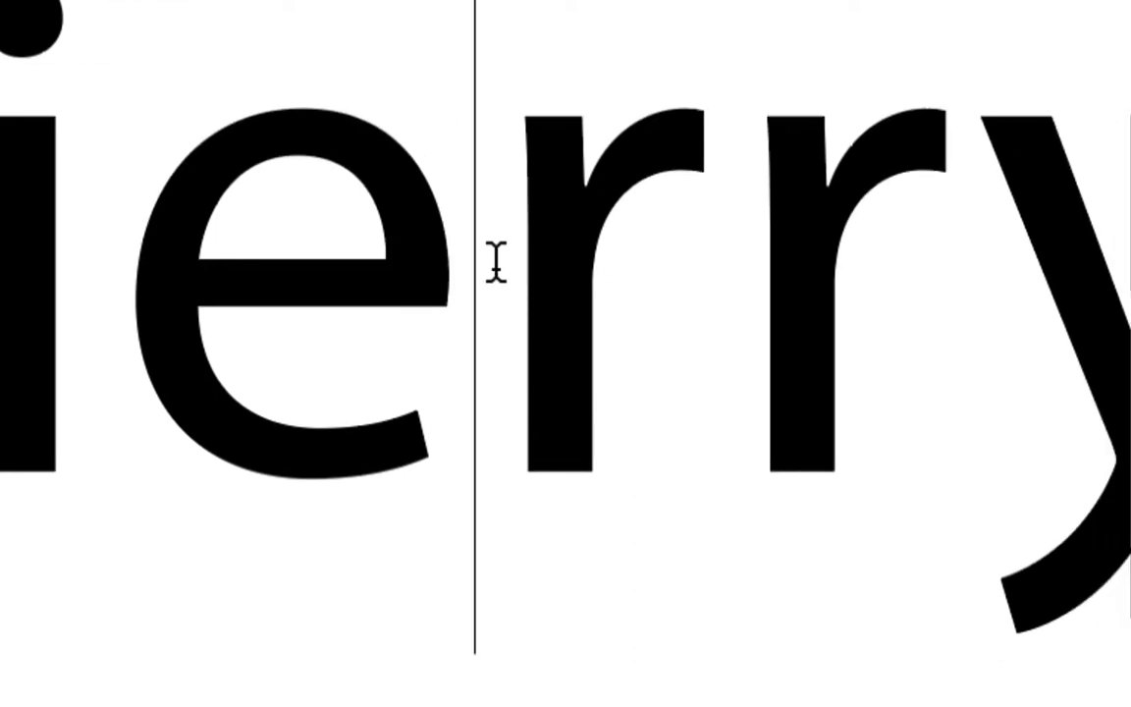
{"action": "left_click", "coordinate": [409, 257]}
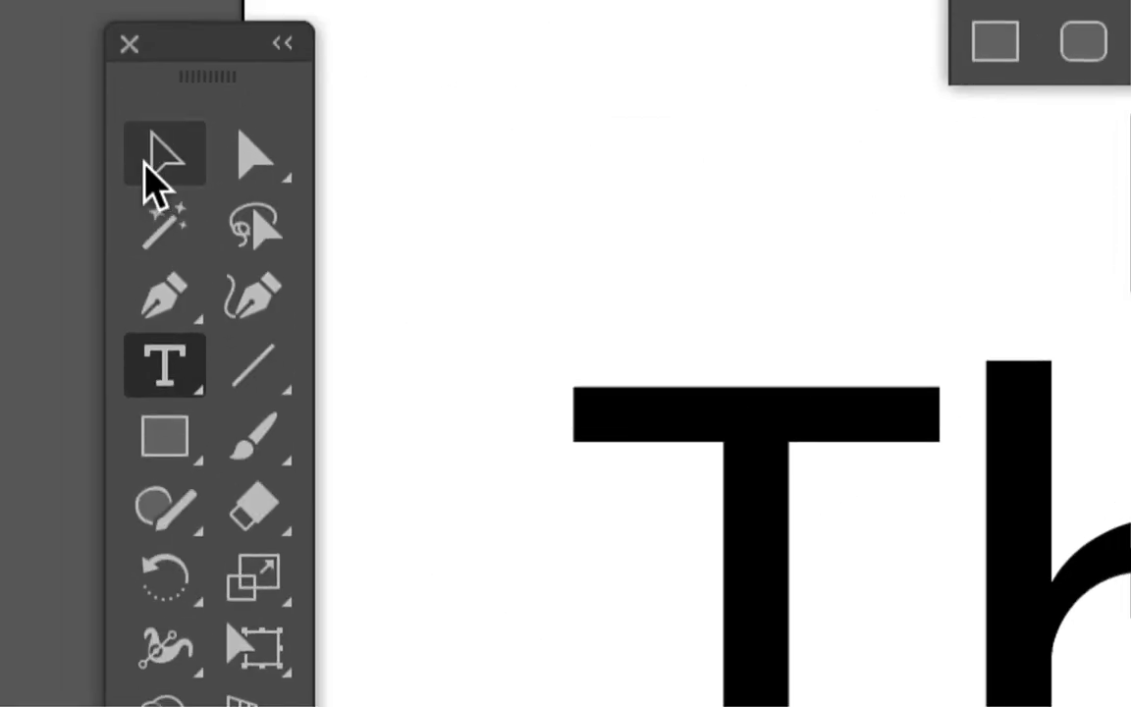
Select the whole Thierry text object and set its kerning method to Optique.
{"action": "left_click", "coordinate": [147, 152]}
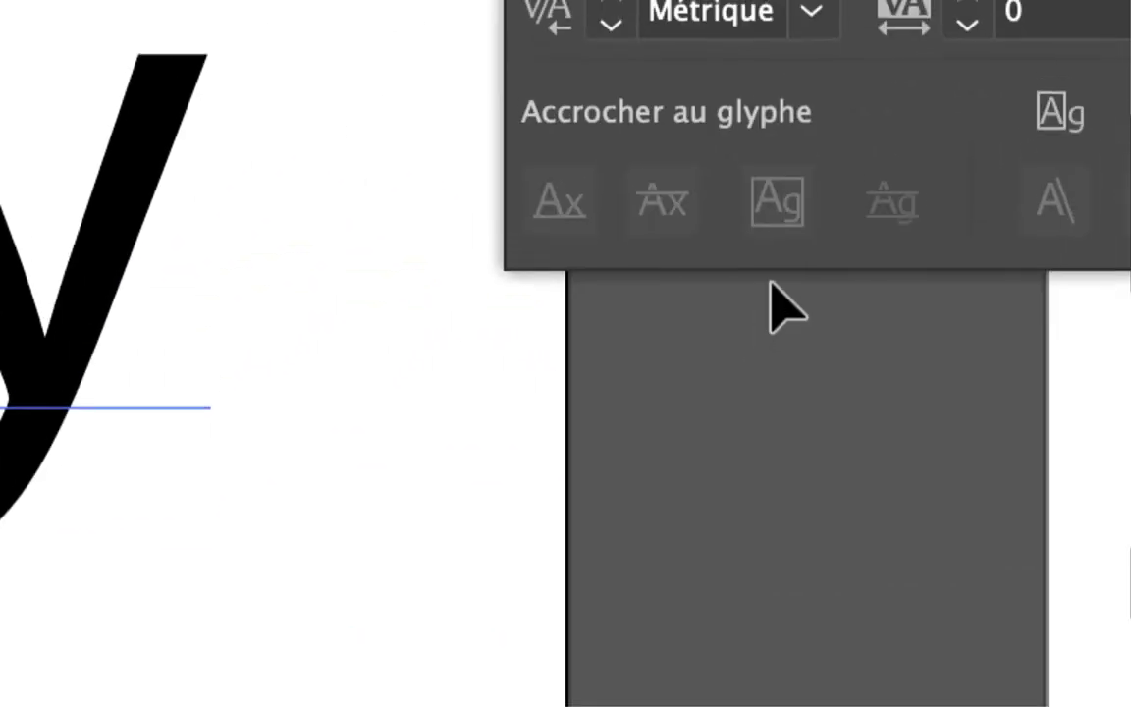
{"action": "left_click", "coordinate": [781, 232]}
{"action": "left_click", "coordinate": [834, 351]}
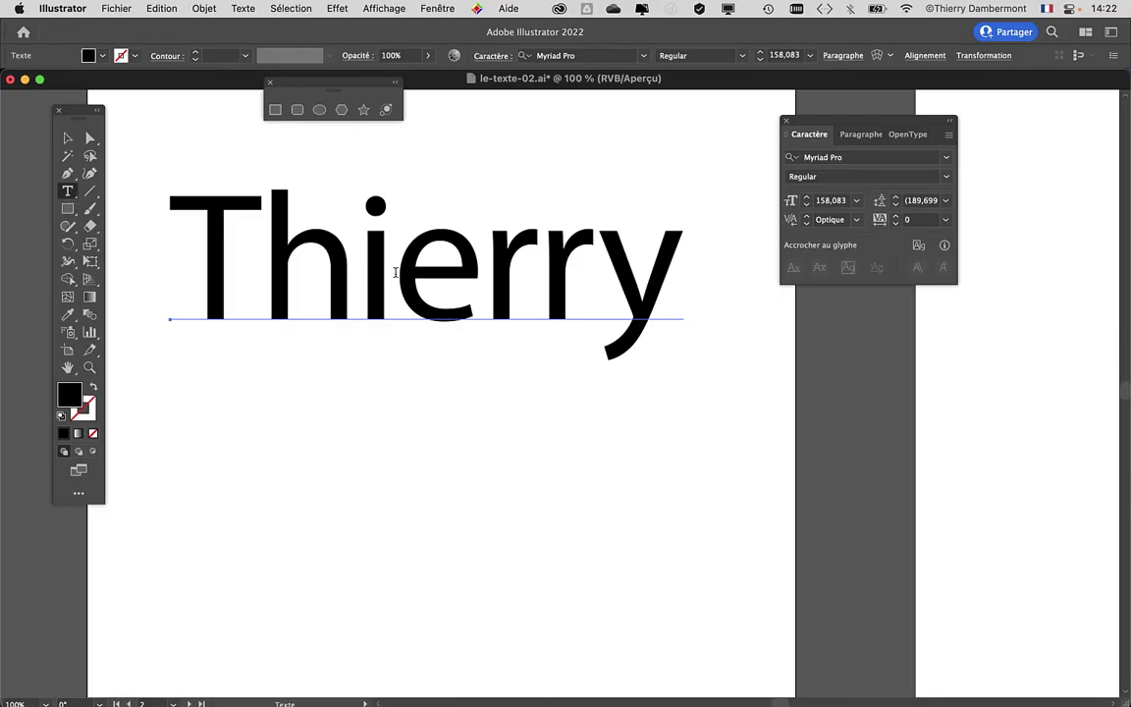
With the caret between h and i, step that pair's kerning down to -60.
{"action": "left_click", "coordinate": [362, 269]}
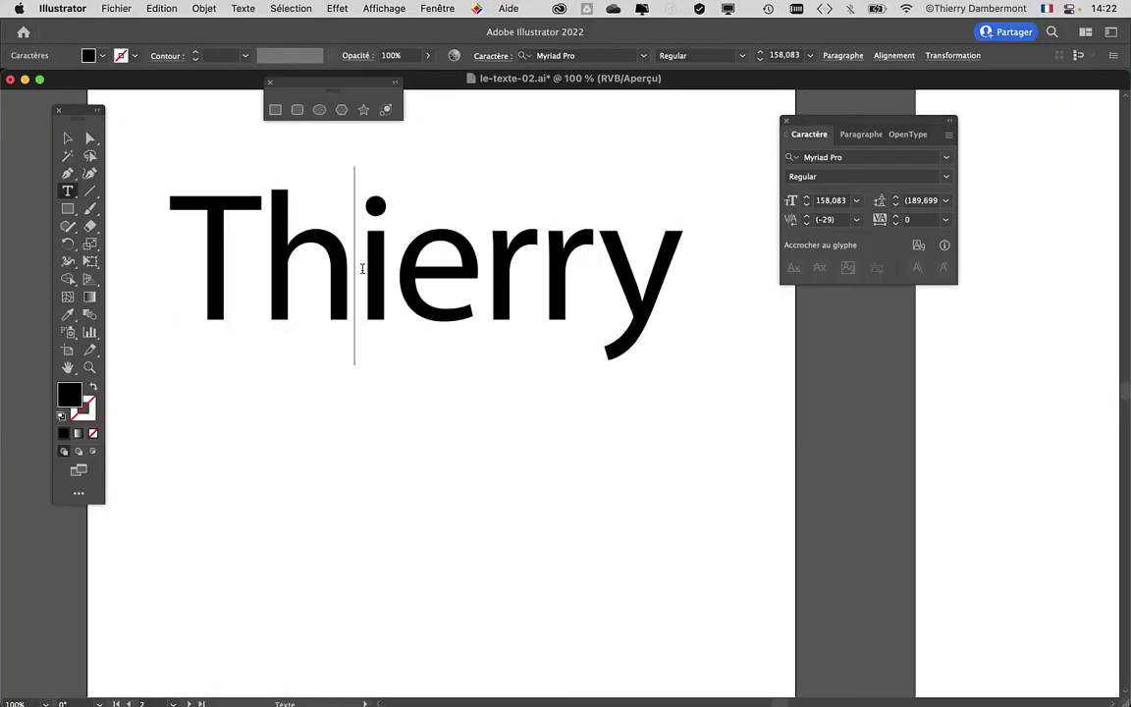
{"action": "mouse_move", "coordinate": [813, 119]}
{"action": "left_mouse_down"}
{"action": "mouse_move", "coordinate": [470, 149]}
{"action": "mouse_move", "coordinate": [420, 141]}
{"action": "left_mouse_up"}
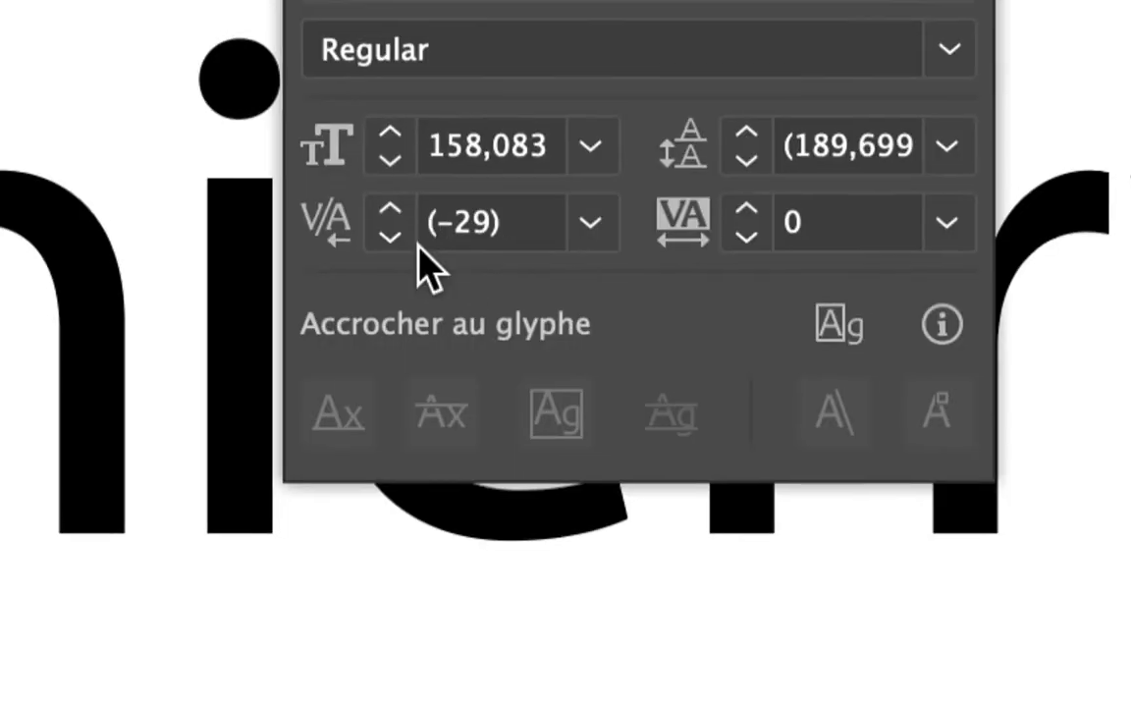
{"action": "left_click", "coordinate": [410, 241]}
{"action": "left_click", "coordinate": [411, 242]}
{"action": "left_click", "coordinate": [410, 241]}
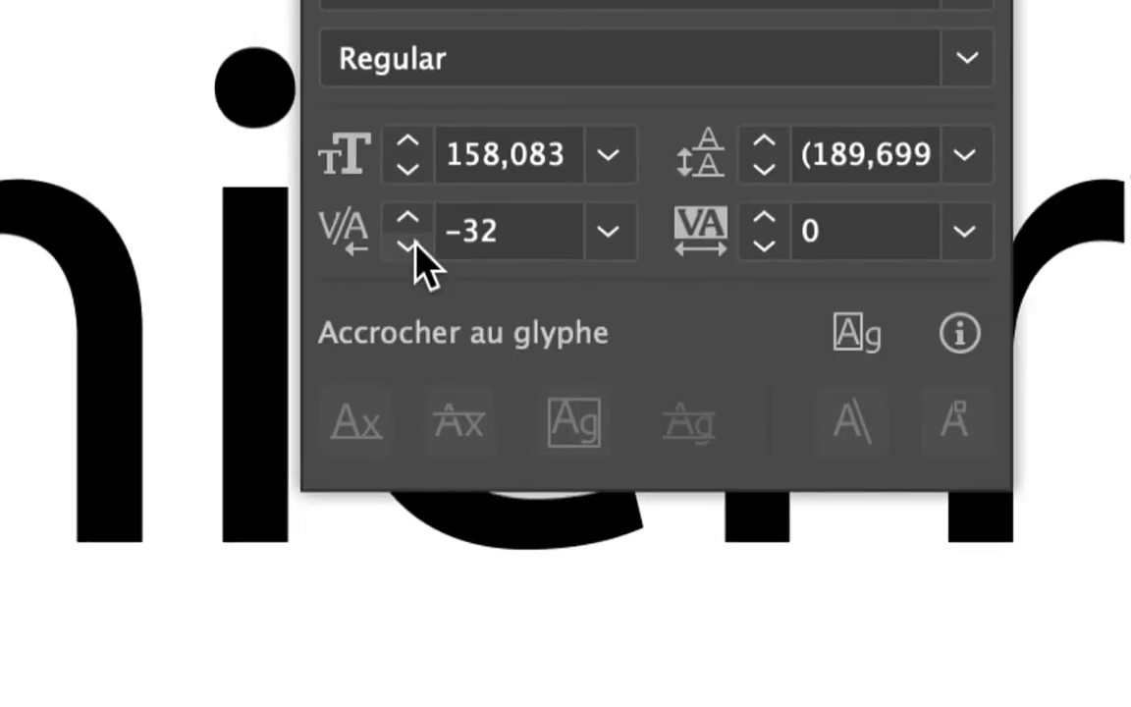
{"action": "left_click", "coordinate": [411, 242]}
{"action": "left_click", "coordinate": [412, 242]}
{"action": "left_click", "coordinate": [412, 243]}
{"action": "left_click", "coordinate": [412, 242]}
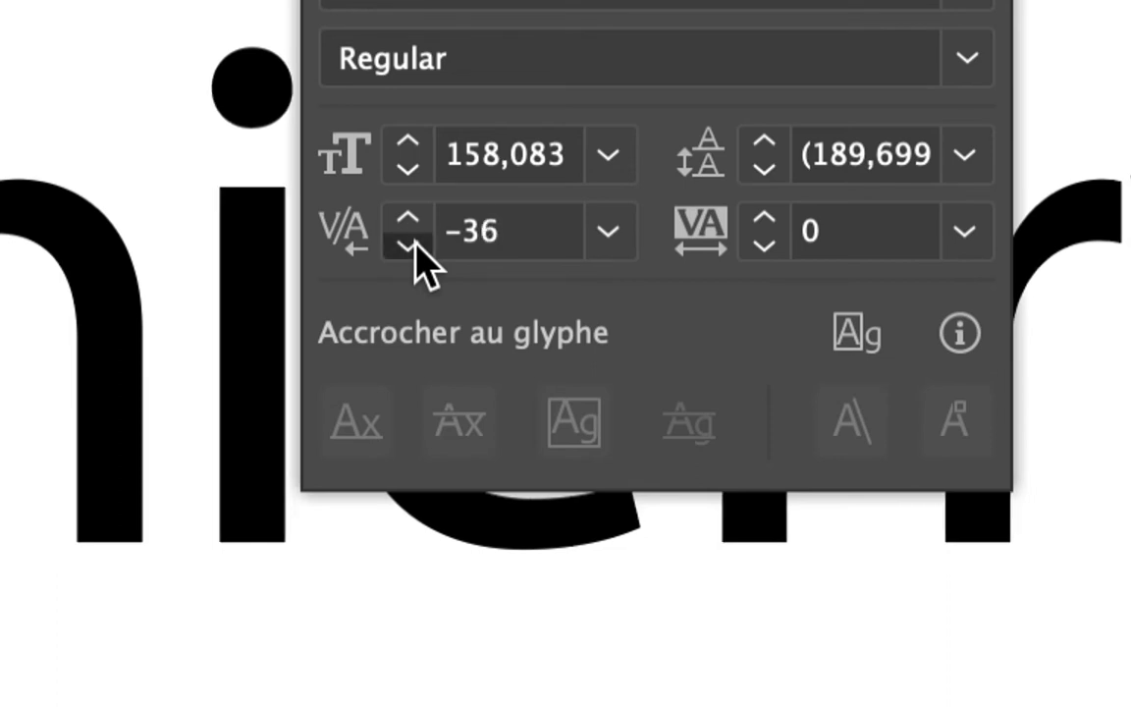
{"action": "left_click", "coordinate": [411, 242]}
{"action": "left_click", "coordinate": [412, 242]}
{"action": "left_click", "coordinate": [411, 243]}
{"action": "left_click", "coordinate": [411, 242]}
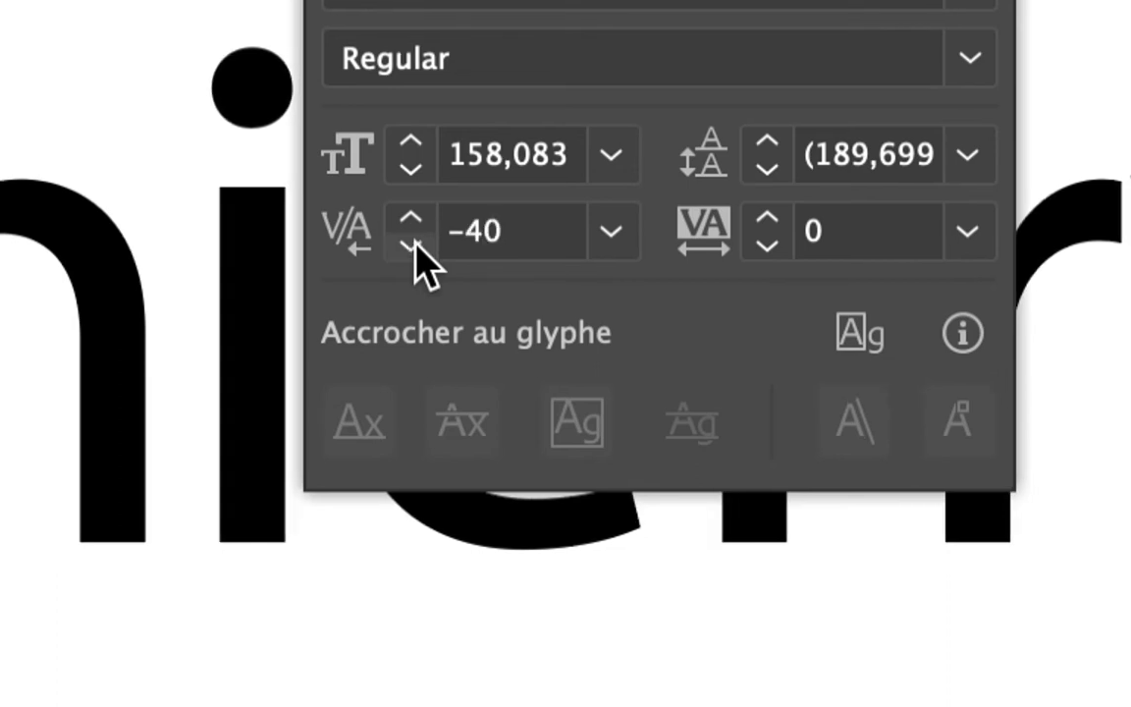
{"action": "left_click", "coordinate": [411, 243]}
{"action": "left_click", "coordinate": [412, 242]}
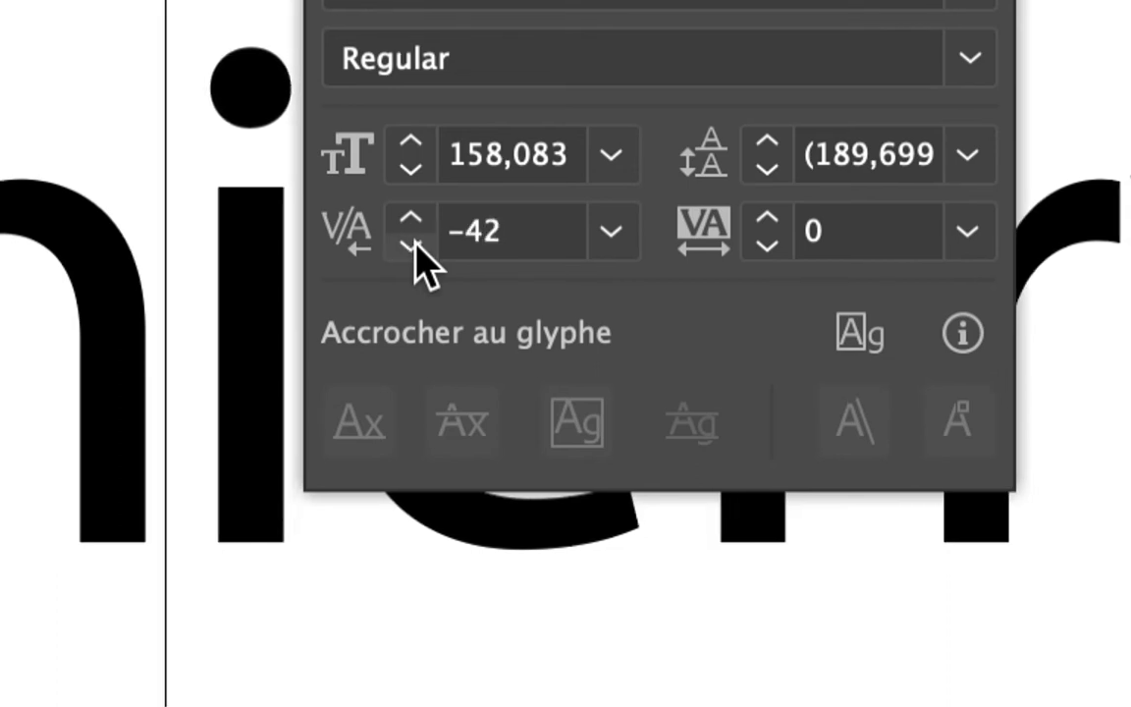
{"action": "left_click", "coordinate": [414, 245]}
{"action": "left_click", "coordinate": [414, 245]}
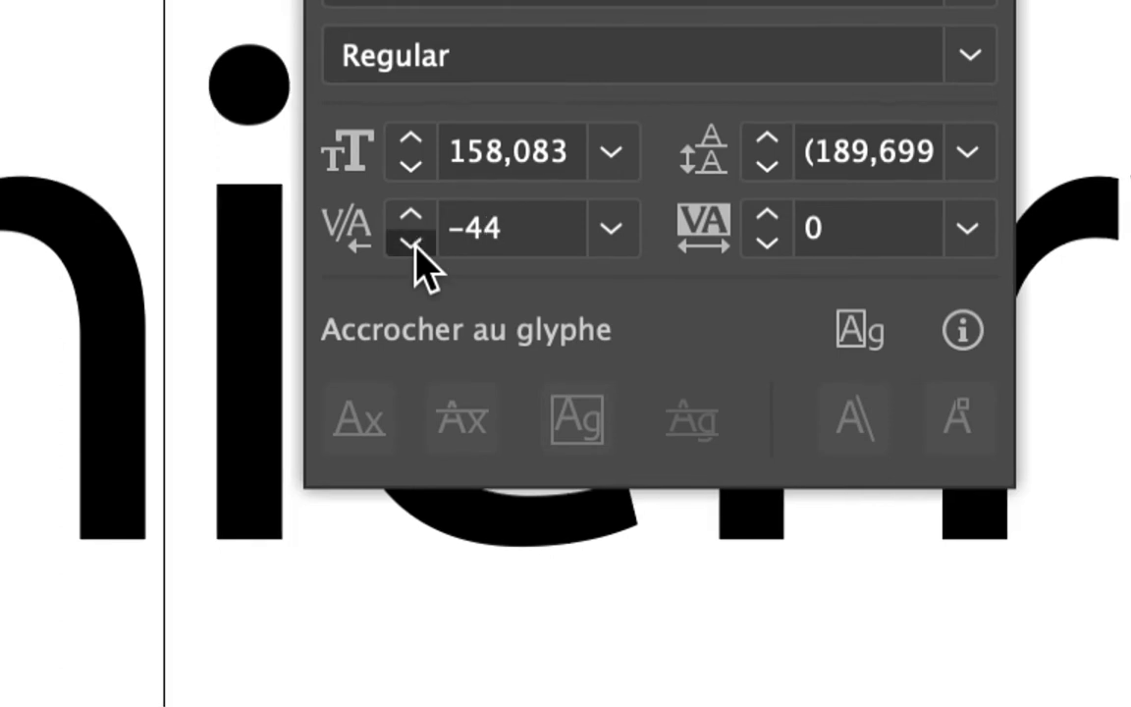
{"action": "left_click", "coordinate": [413, 245]}
{"action": "left_click", "coordinate": [414, 246]}
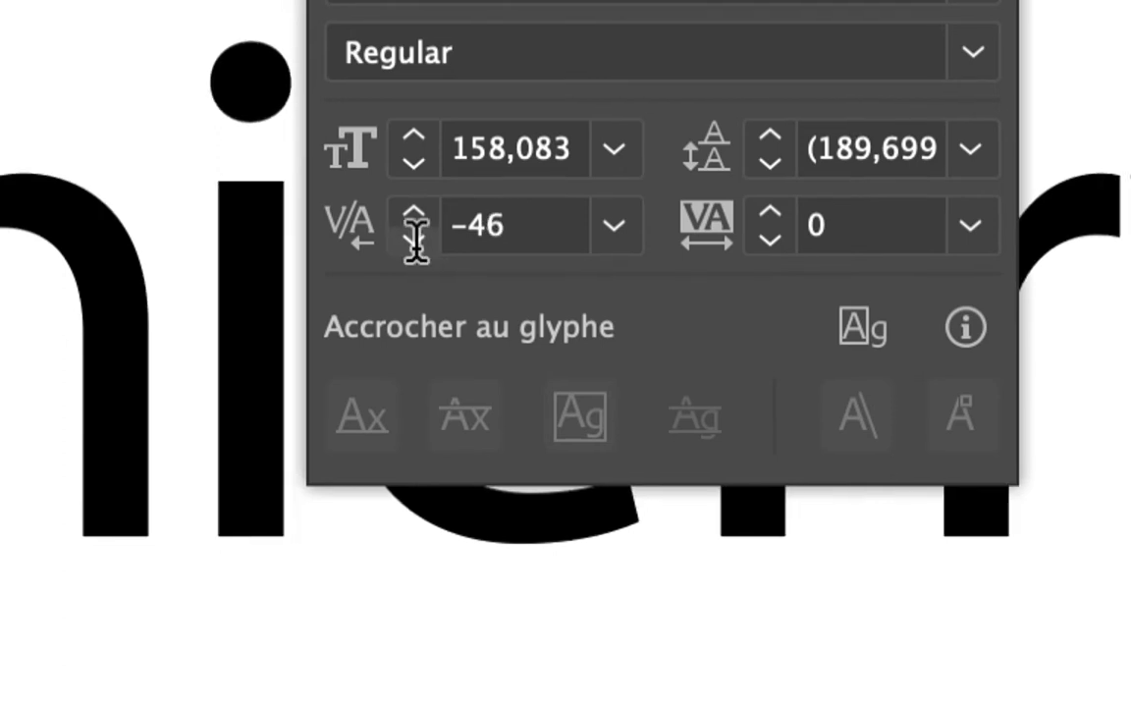
{"action": "left_click", "coordinate": [413, 243]}
{"action": "left_click", "coordinate": [414, 243]}
{"action": "left_click", "coordinate": [414, 243]}
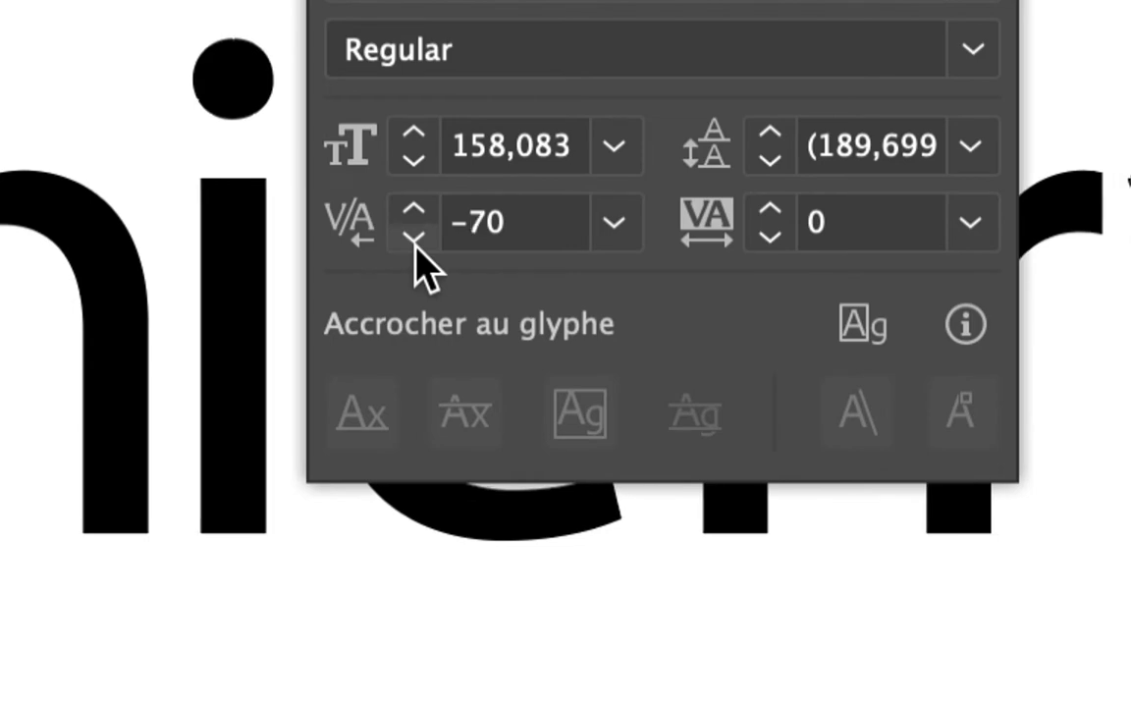
{"action": "left_click", "coordinate": [413, 240]}
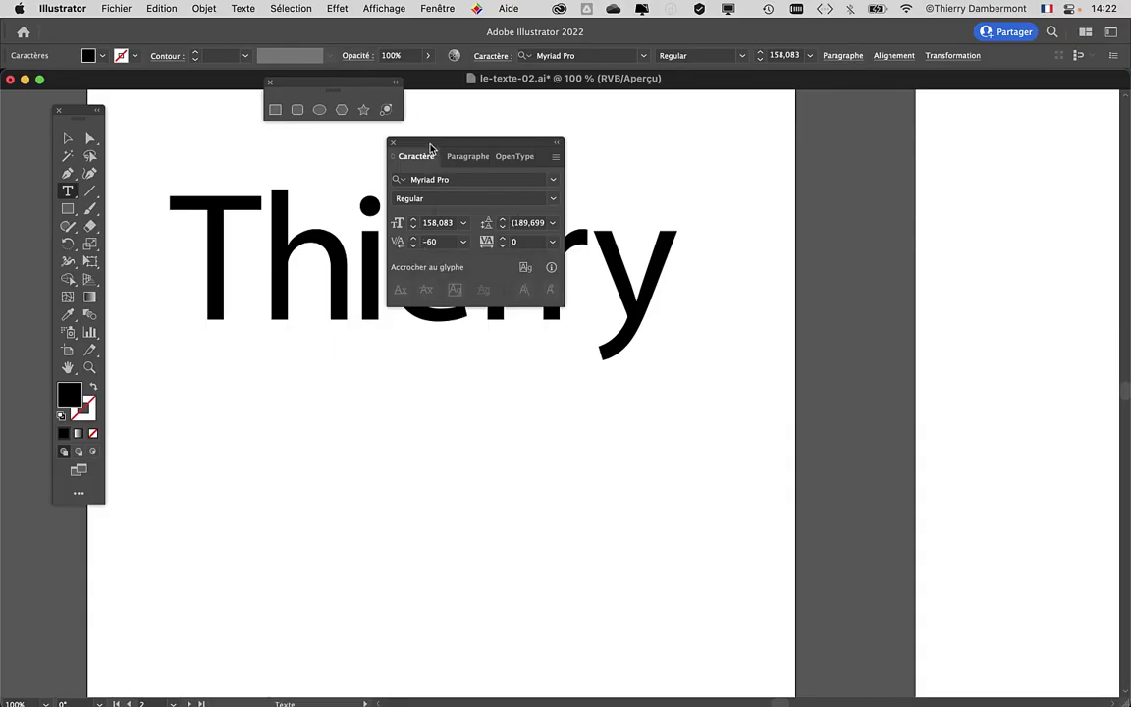
Compare h–i kerning values of -50, -60 and -70 on the pair.
{"action": "left_click_drag", "start_coordinate": [416, 156], "coordinate": [841, 187]}
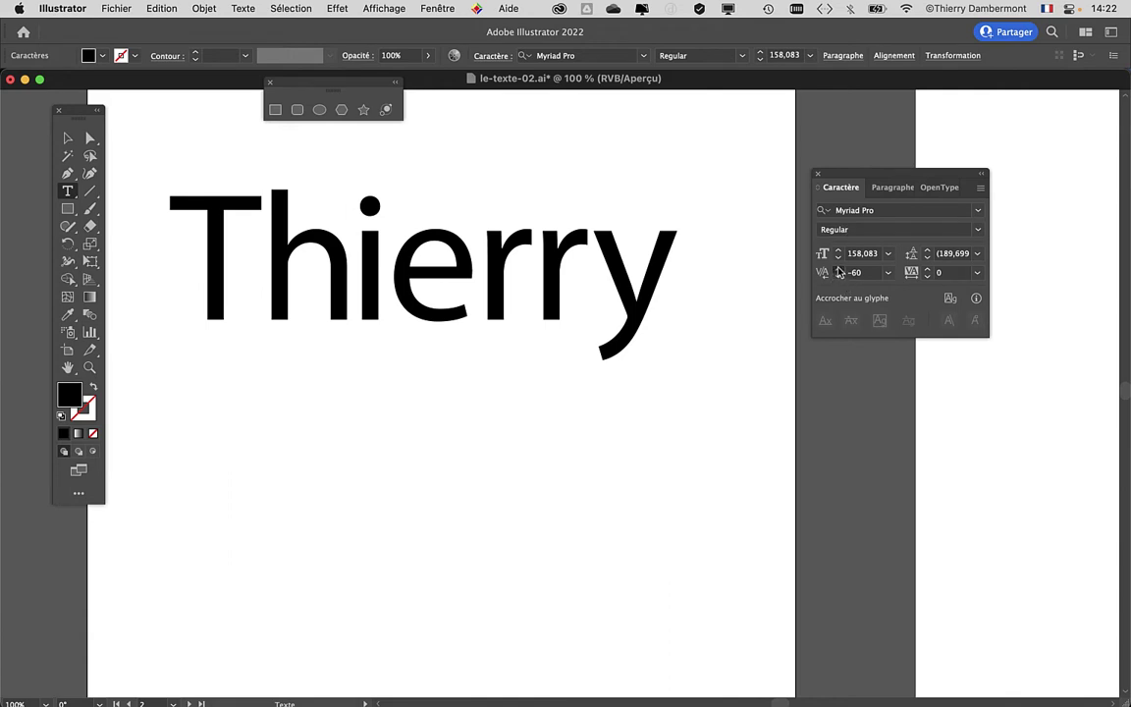
{"action": "left_click", "coordinate": [838, 270]}
{"action": "left_click", "coordinate": [838, 277]}
{"action": "left_click", "coordinate": [867, 273]}
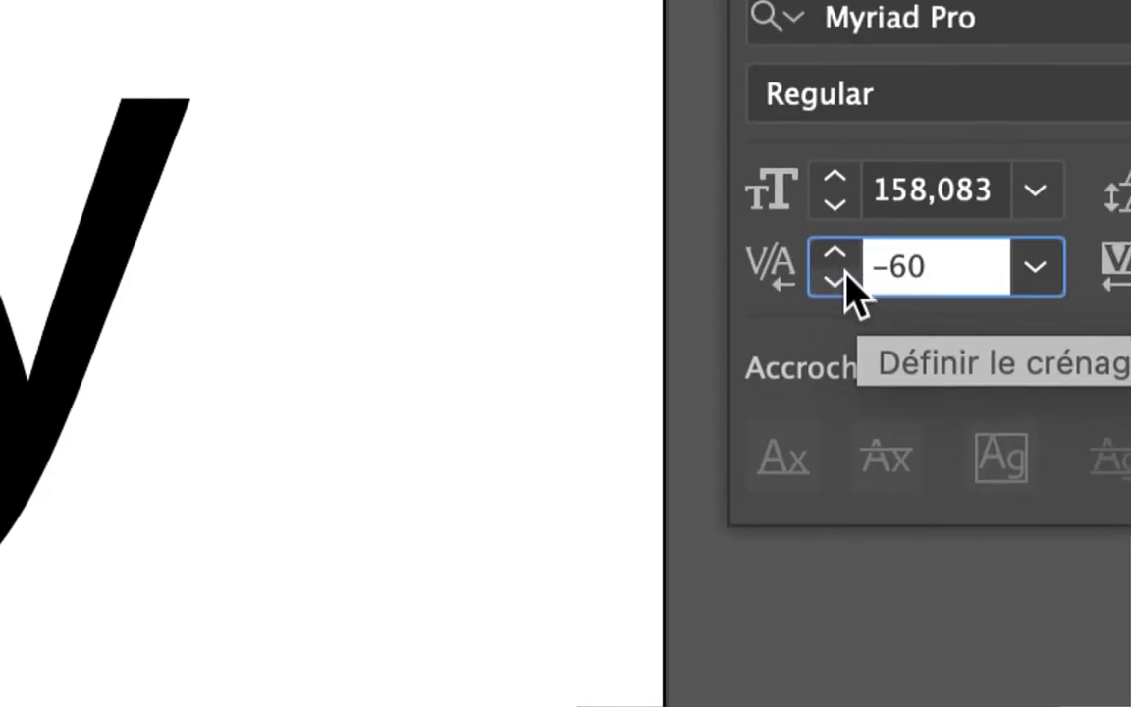
{"action": "left_click", "coordinate": [842, 272]}
{"action": "left_click", "coordinate": [841, 250]}
{"action": "left_click", "coordinate": [841, 273]}
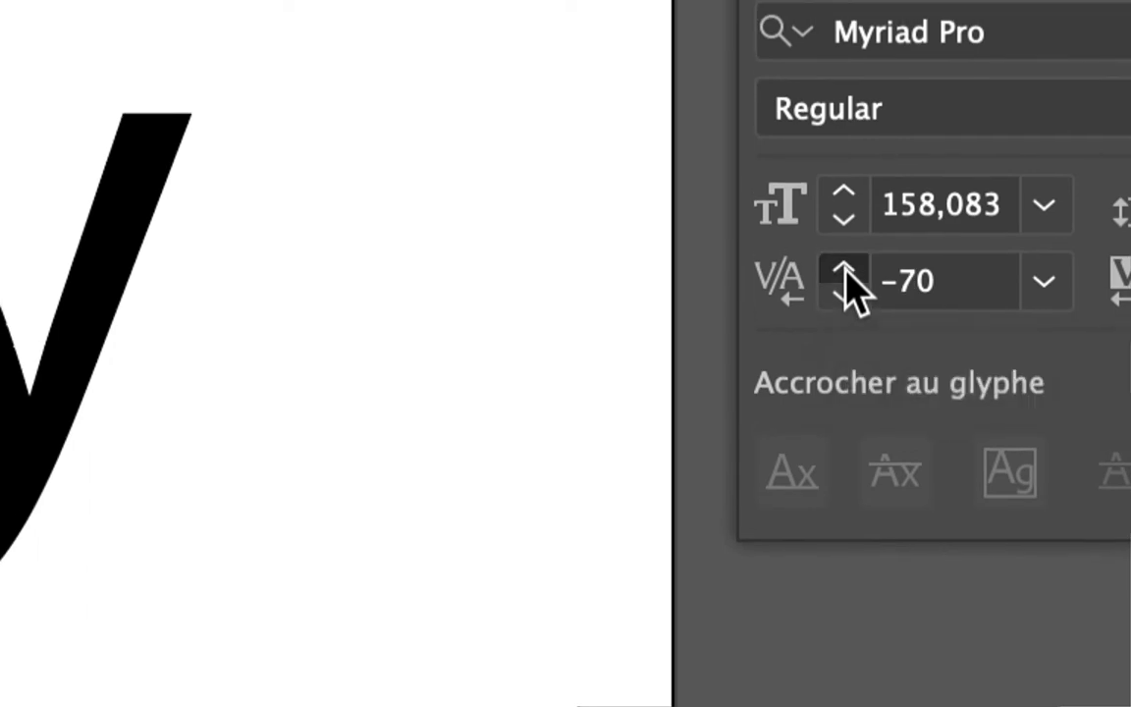
{"action": "left_click", "coordinate": [841, 251]}
{"action": "left_click", "coordinate": [842, 273]}
{"action": "left_click", "coordinate": [841, 250]}
{"action": "left_click", "coordinate": [845, 276]}
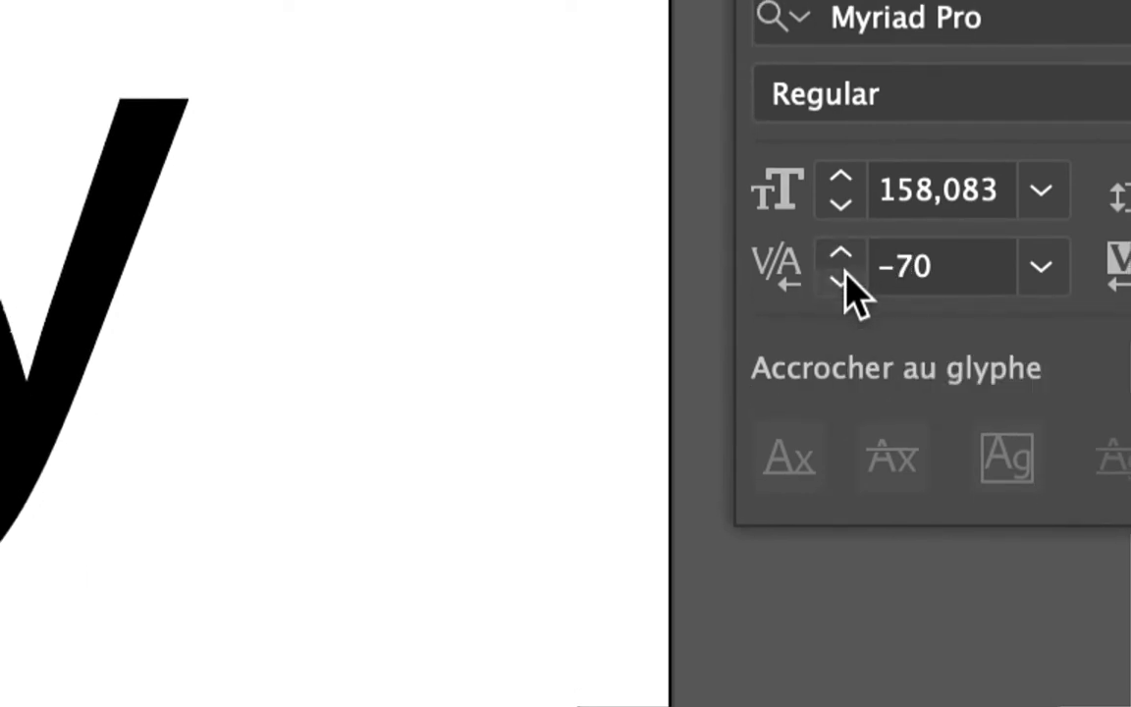
{"action": "left_click", "coordinate": [869, 271]}
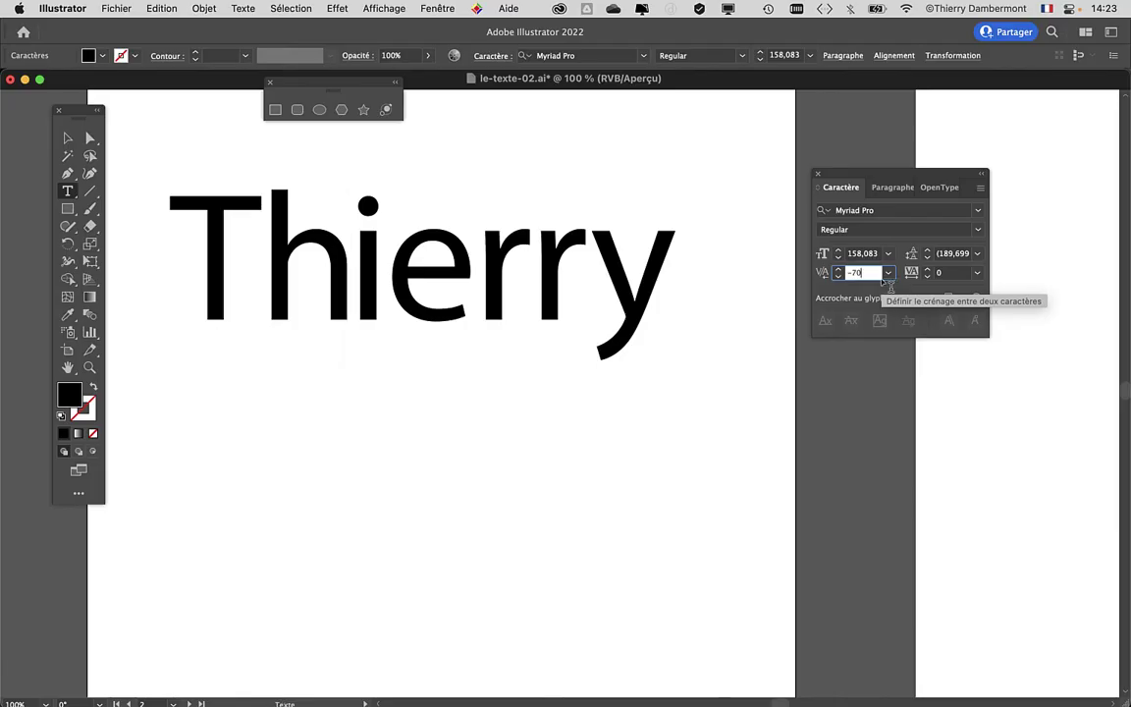
{"action": "key", "text": "Return"}
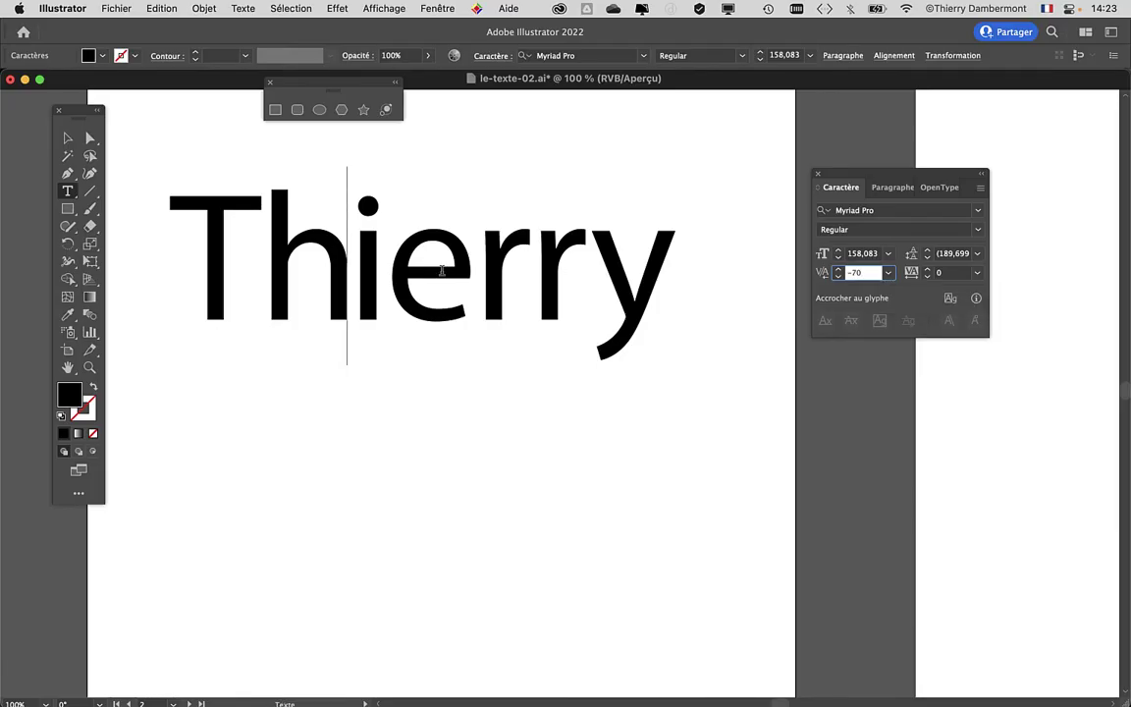
Kern the later letter pairs, trying -40 and -30 and setting r–y to 20.
{"action": "left_click", "coordinate": [477, 266]}
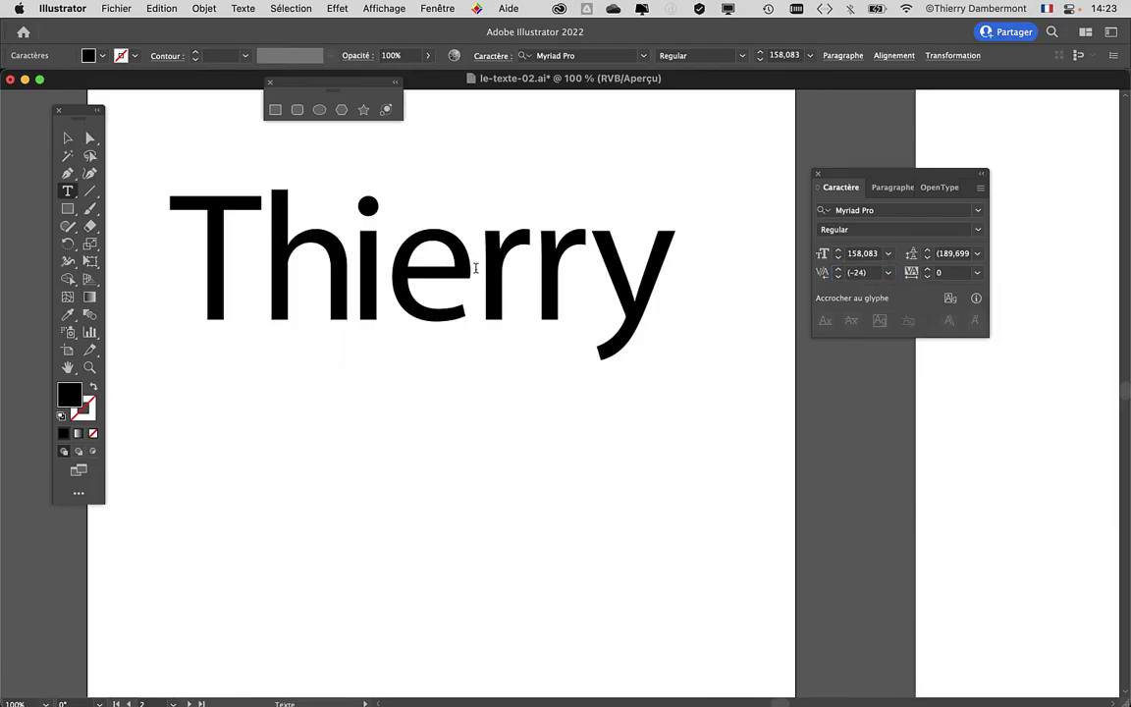
{"action": "left_click", "coordinate": [839, 277]}
{"action": "left_click", "coordinate": [838, 277]}
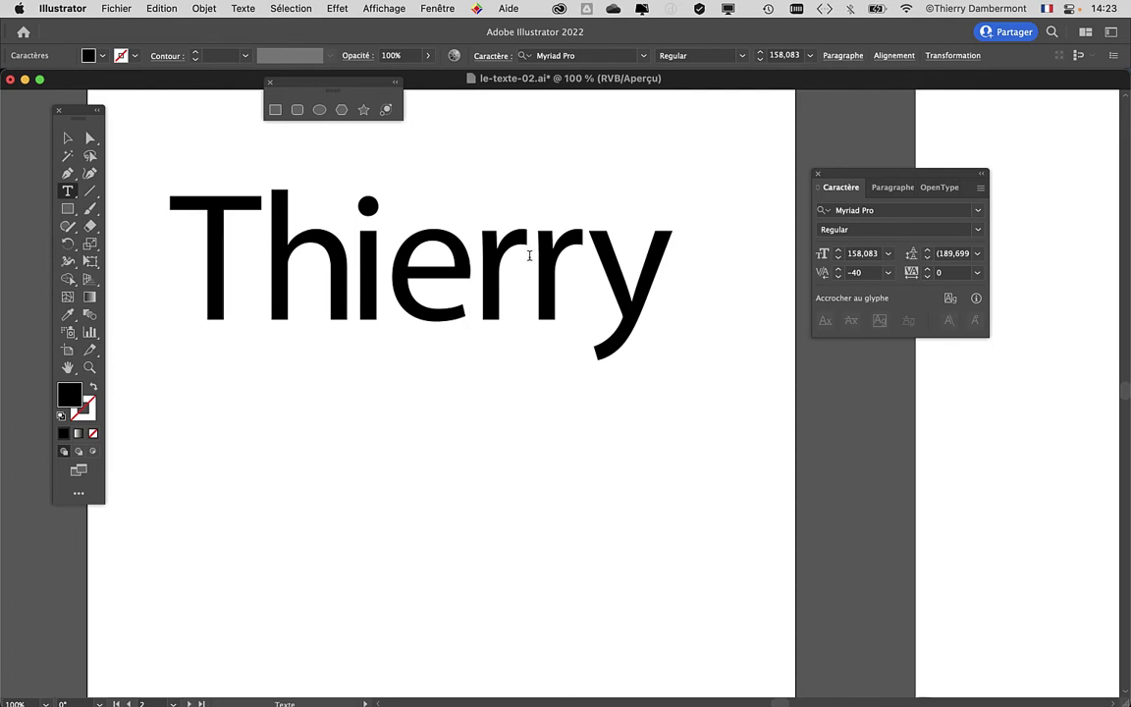
{"action": "left_click", "coordinate": [839, 276]}
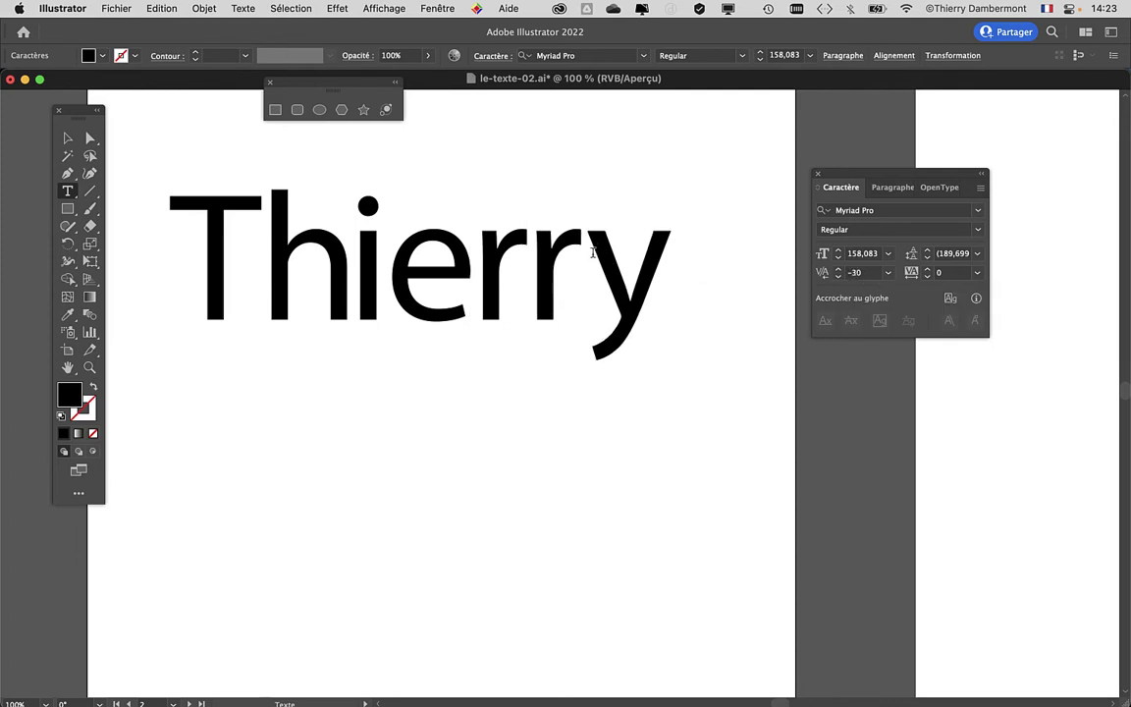
{"action": "left_click", "coordinate": [838, 268]}
{"action": "type", "text": "20"}
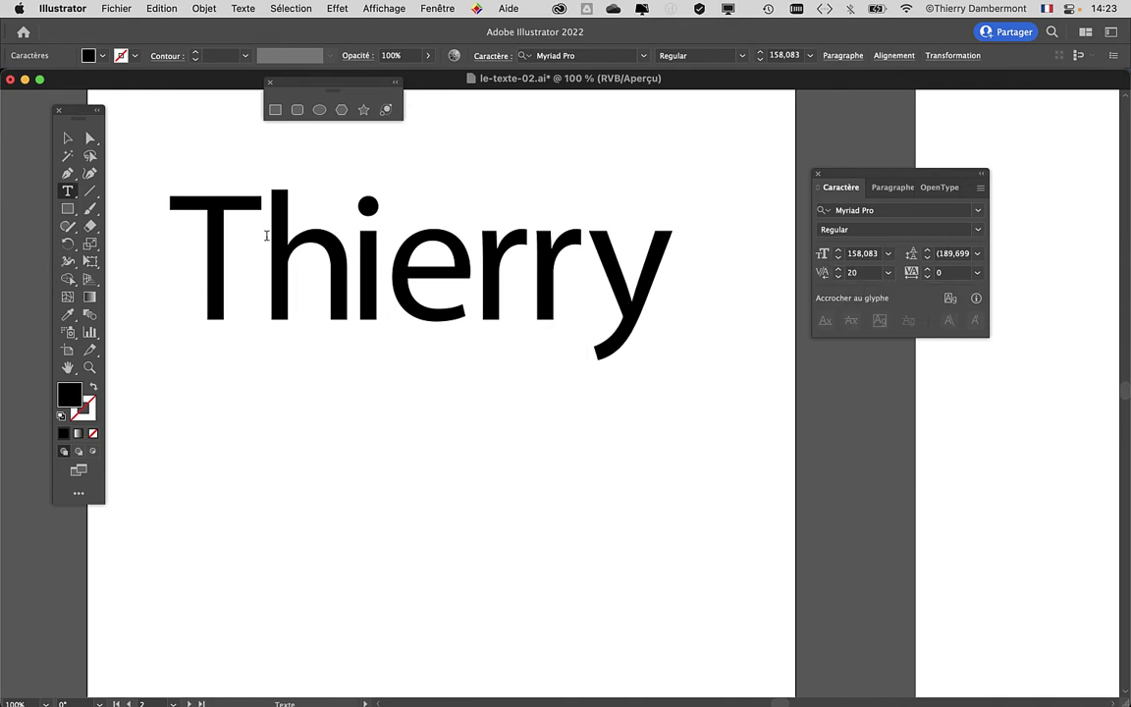
Set T–h kerning to 0, h–i to -60 and the rr pair to -20.
{"action": "left_click", "coordinate": [260, 232]}
{"action": "left_click", "coordinate": [838, 268]}
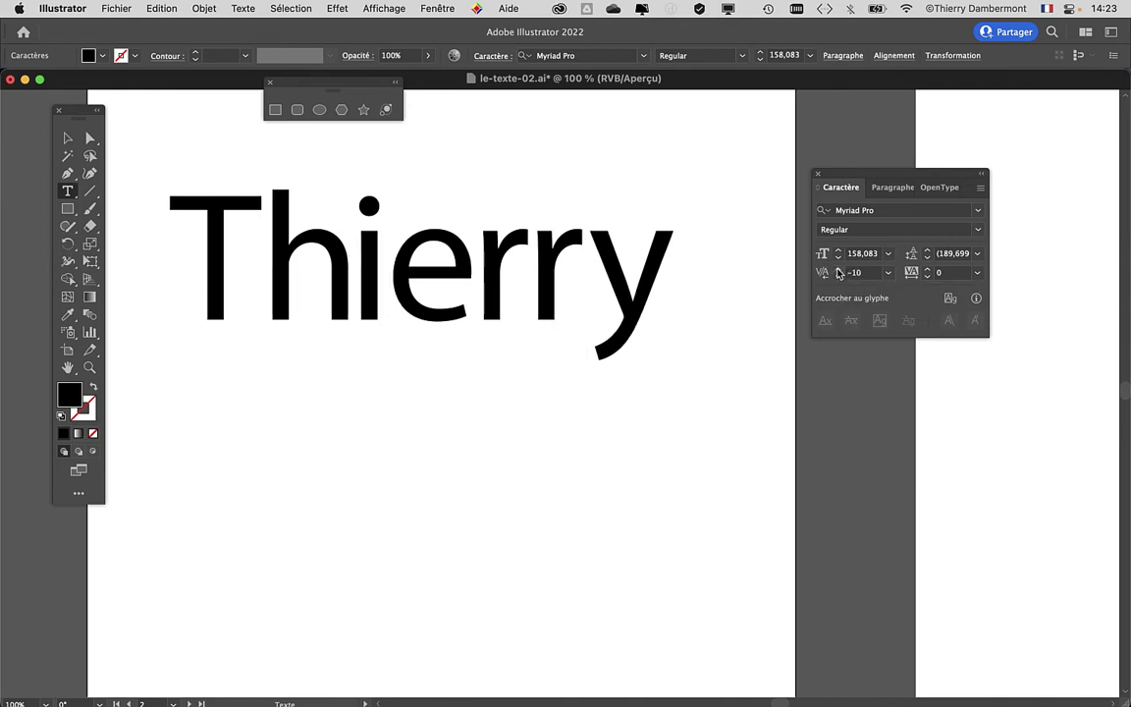
{"action": "left_click", "coordinate": [838, 268]}
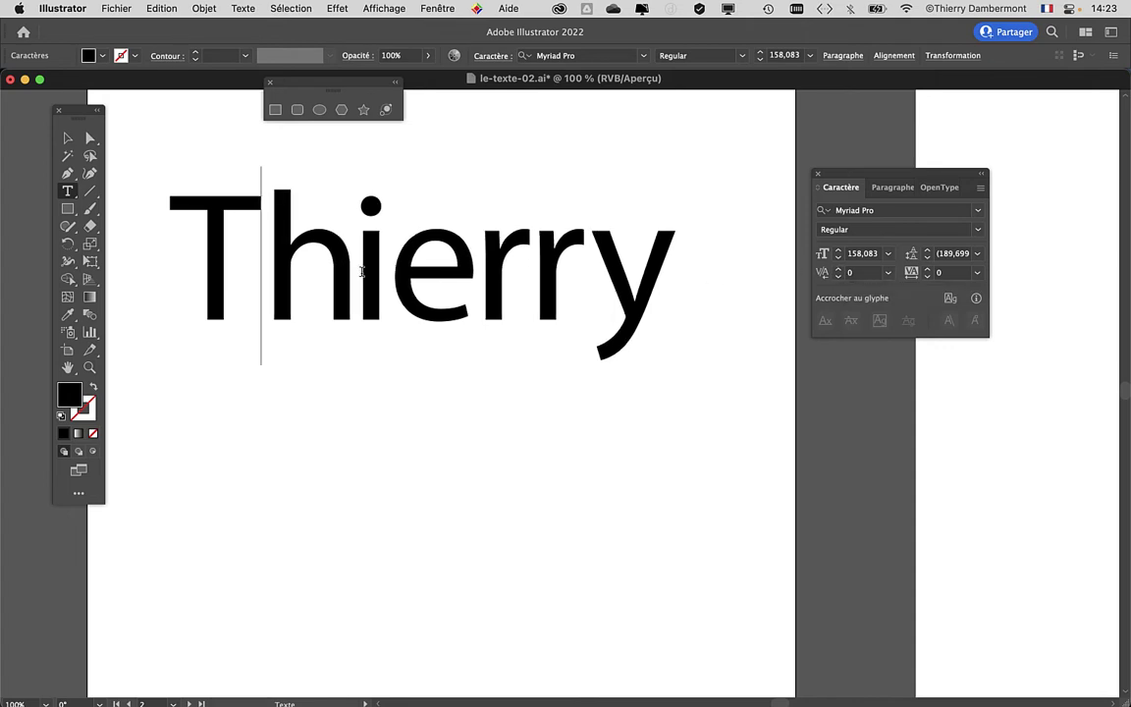
{"action": "left_click", "coordinate": [350, 270]}
{"action": "left_click", "coordinate": [837, 268]}
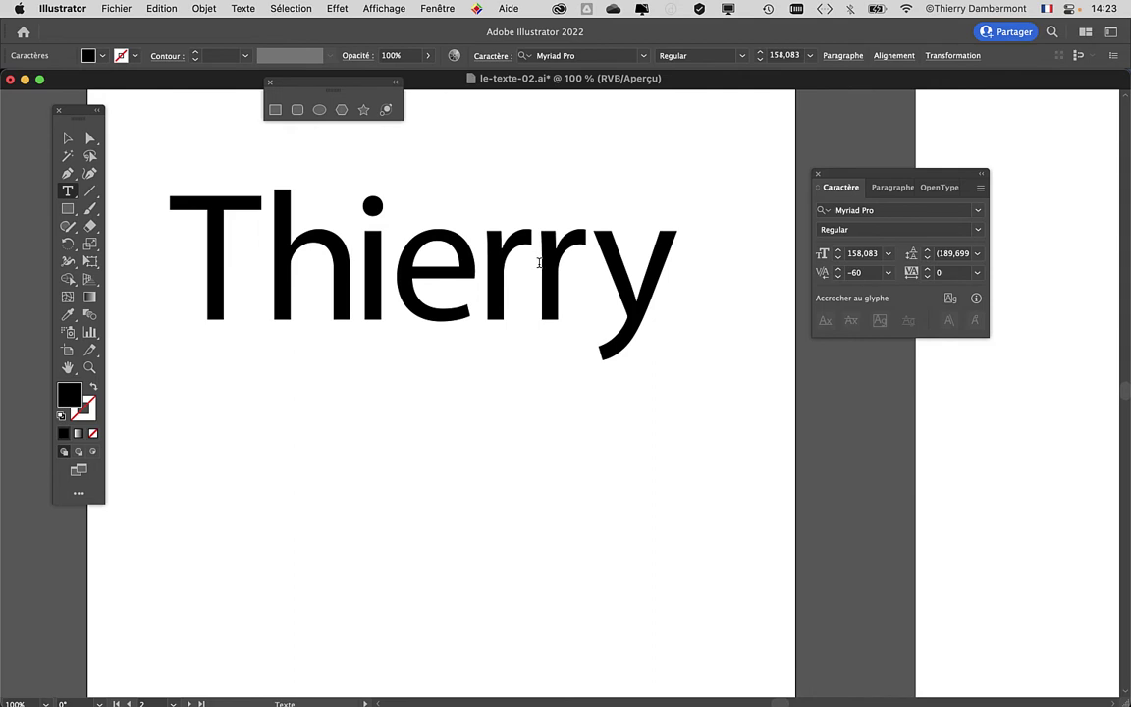
{"action": "key", "text": "Right"}
{"action": "left_click", "coordinate": [837, 269]}
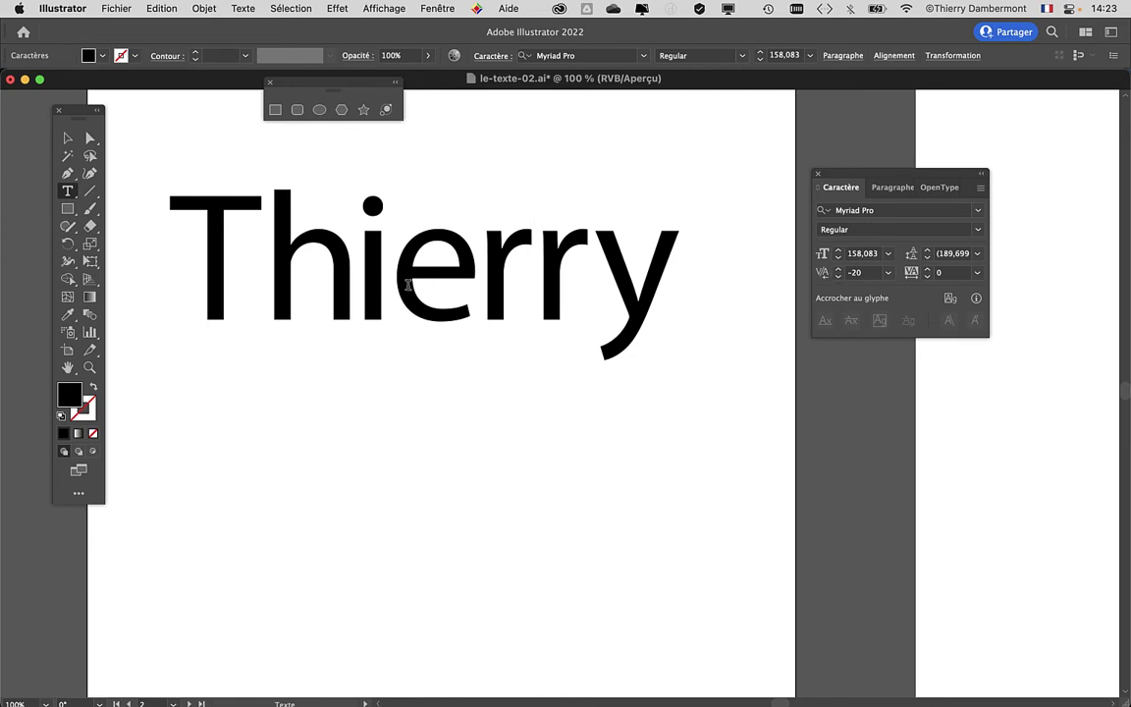
Exit text editing, move the Tools panel left, and select Thierry with Free Transform.
{"action": "left_click", "coordinate": [67, 140]}
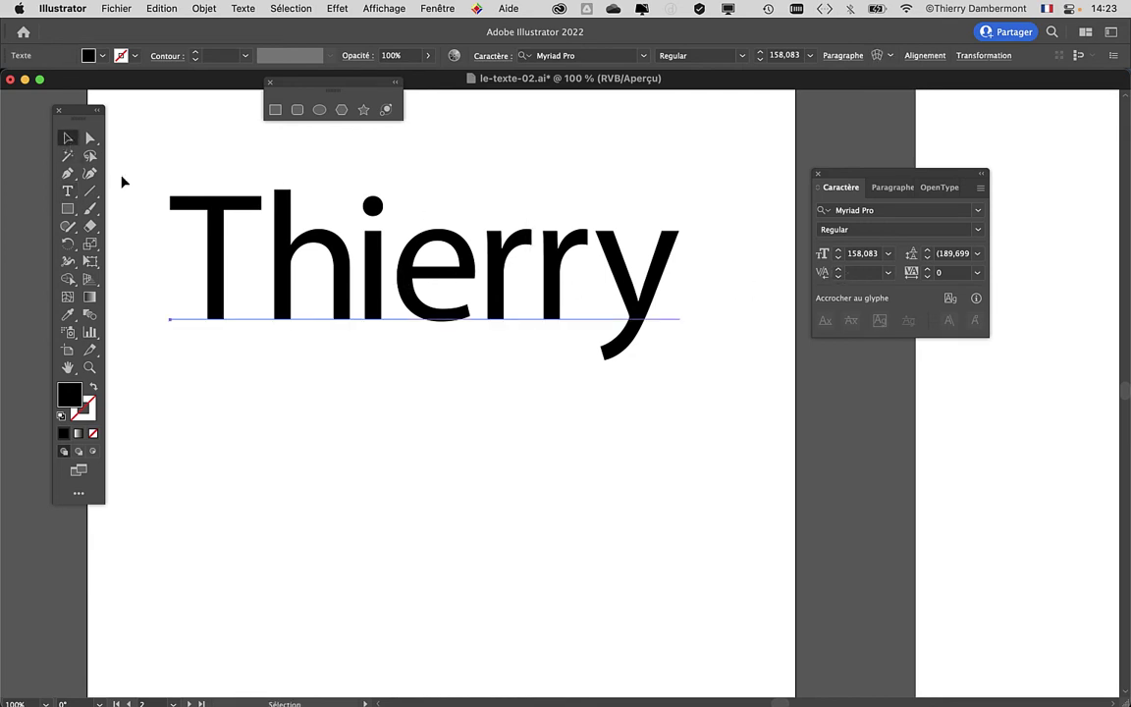
{"action": "left_click", "coordinate": [479, 411]}
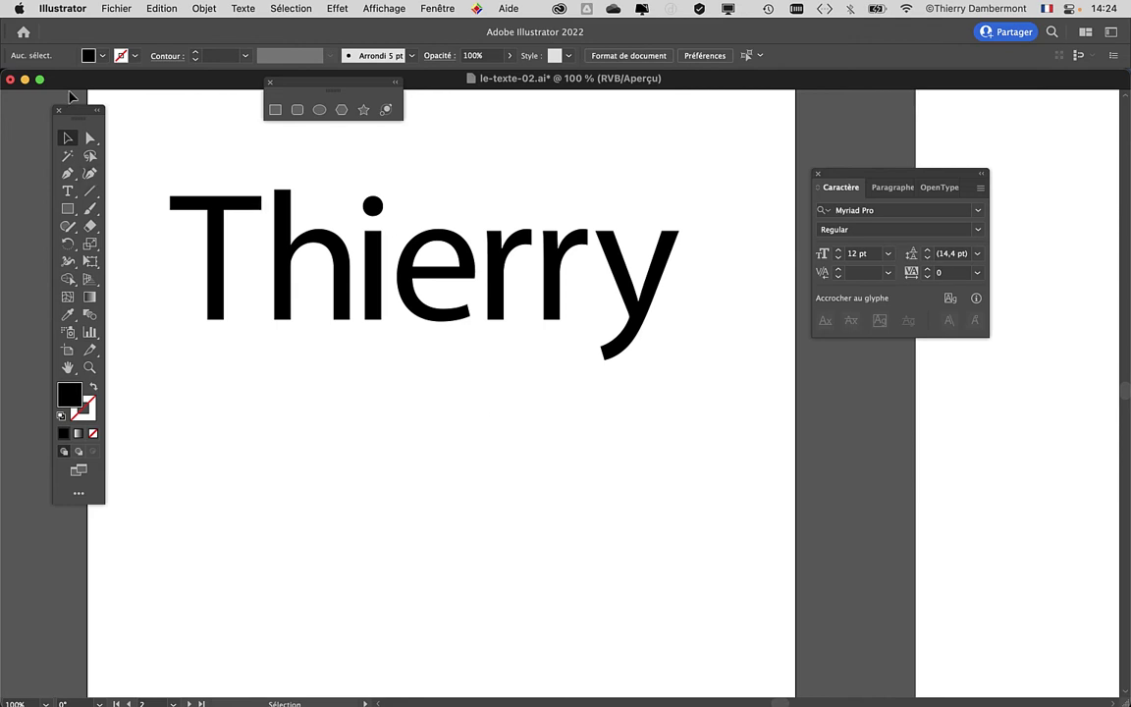
{"action": "left_click_drag", "start_coordinate": [79, 112], "coordinate": [46, 110]}
{"action": "left_click", "coordinate": [370, 332]}
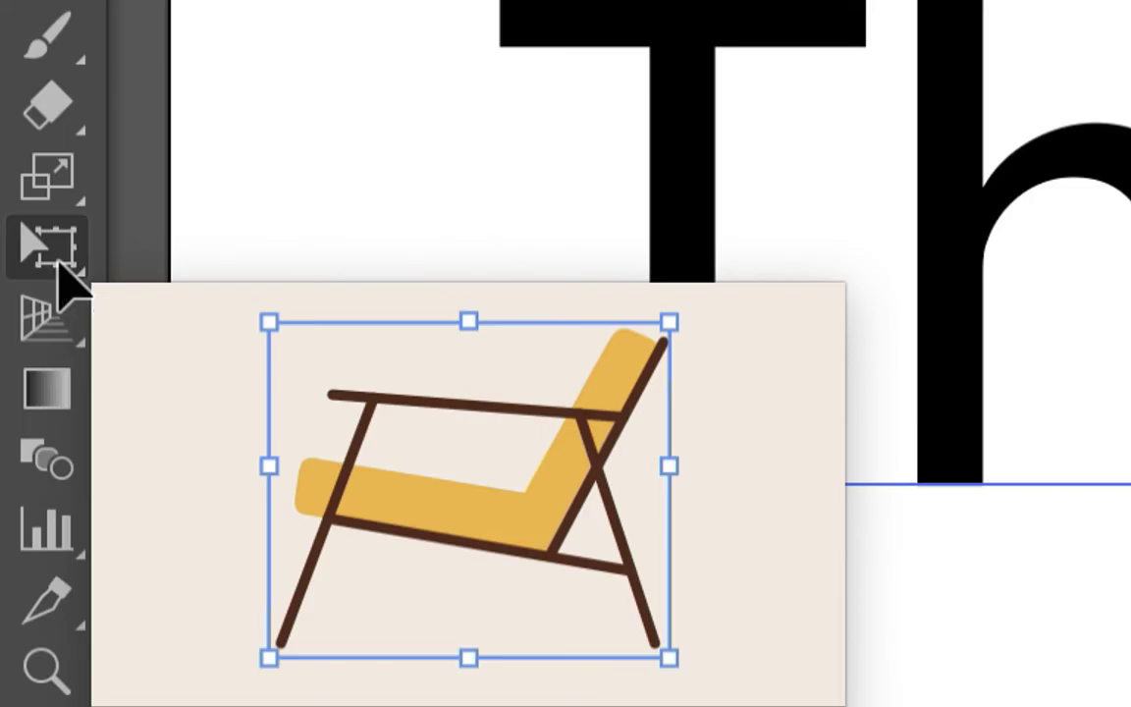
{"action": "left_click", "coordinate": [62, 283]}
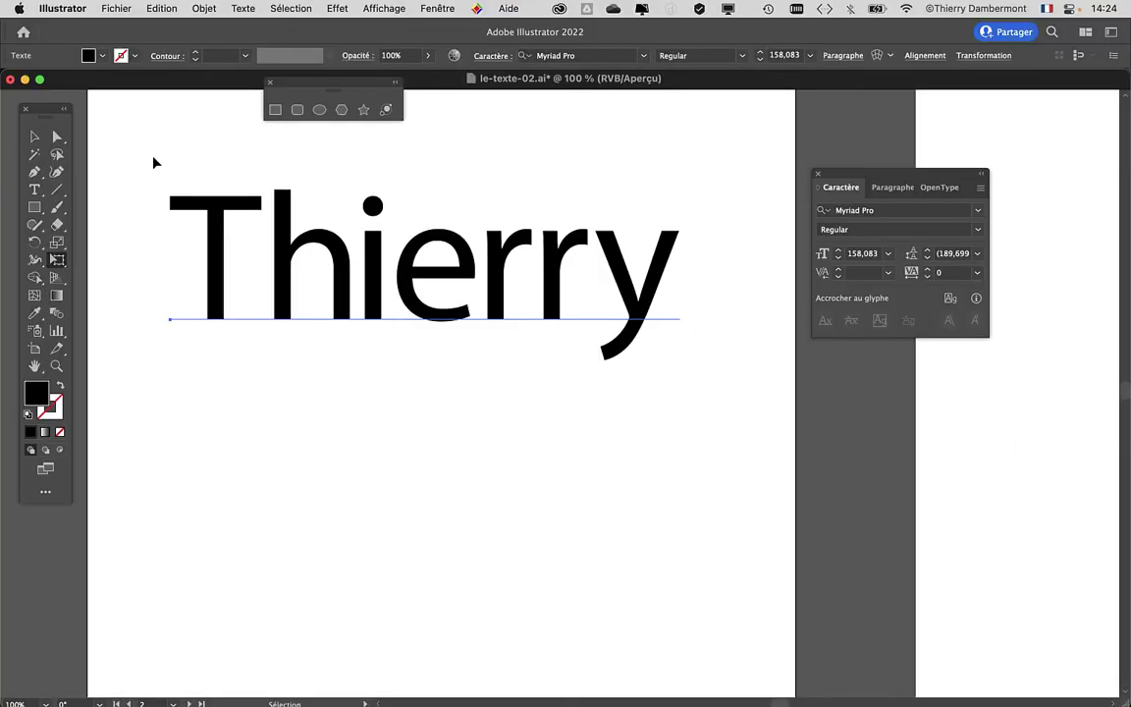
Rotate the Thierry text 180° so it reads upside down.
{"action": "mouse_move", "coordinate": [154, 157]}
{"action": "left_mouse_down"}
{"action": "mouse_move", "coordinate": [129, 221]}
{"action": "mouse_move", "coordinate": [140, 309]}
{"action": "left_mouse_up"}
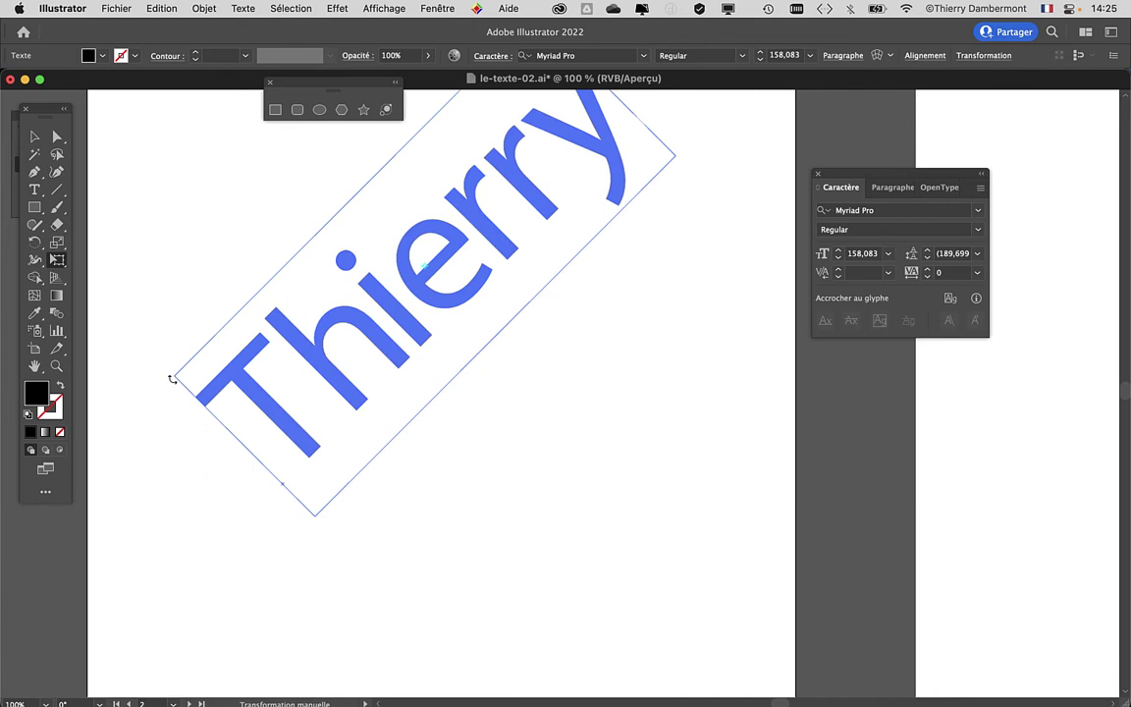
{"action": "mouse_move", "coordinate": [141, 314]}
{"action": "left_mouse_down"}
{"action": "mouse_move", "coordinate": [327, 612]}
{"action": "mouse_move", "coordinate": [598, 631]}
{"action": "mouse_move", "coordinate": [704, 512]}
{"action": "left_mouse_up"}
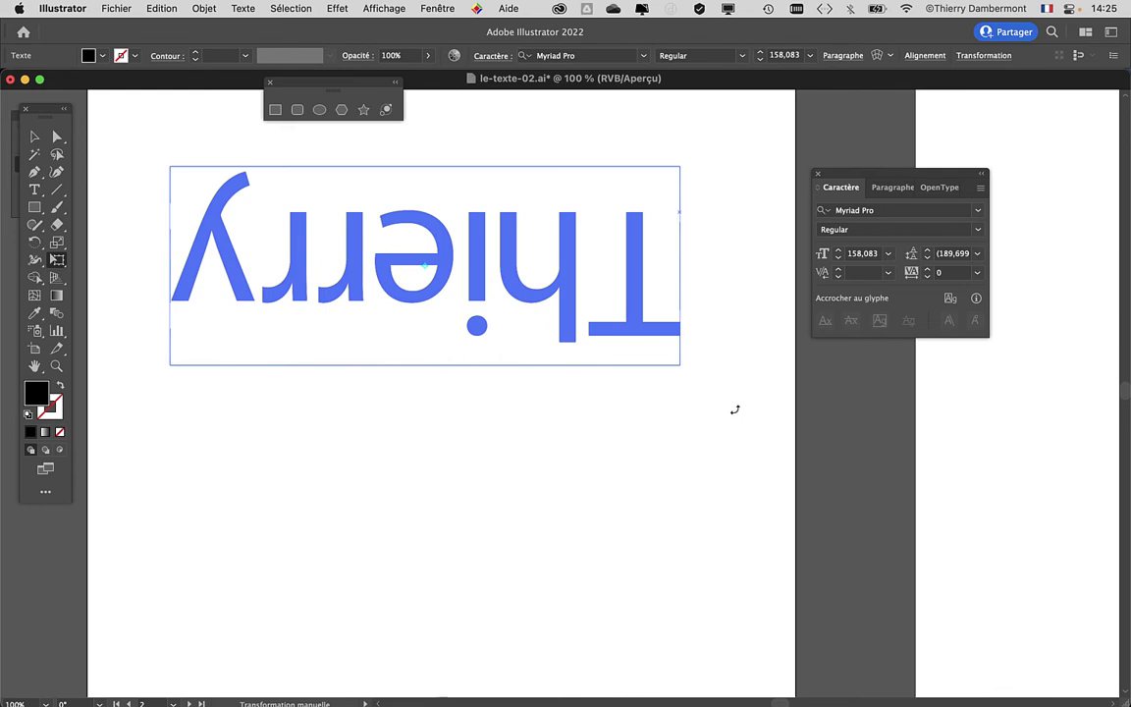
{"action": "left_click_drag", "start_coordinate": [735, 409], "coordinate": [734, 409]}
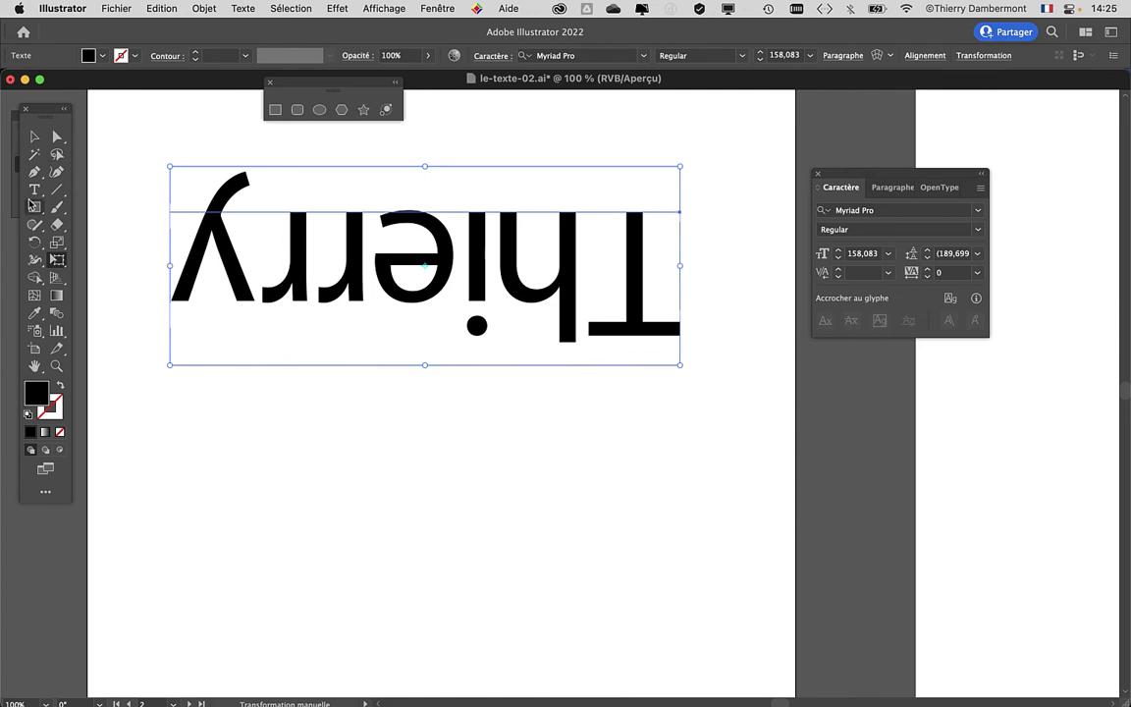
{"action": "left_click", "coordinate": [35, 191]}
Tighten the i–e kerning of the upside-down word to -50.
{"action": "left_click", "coordinate": [422, 239]}
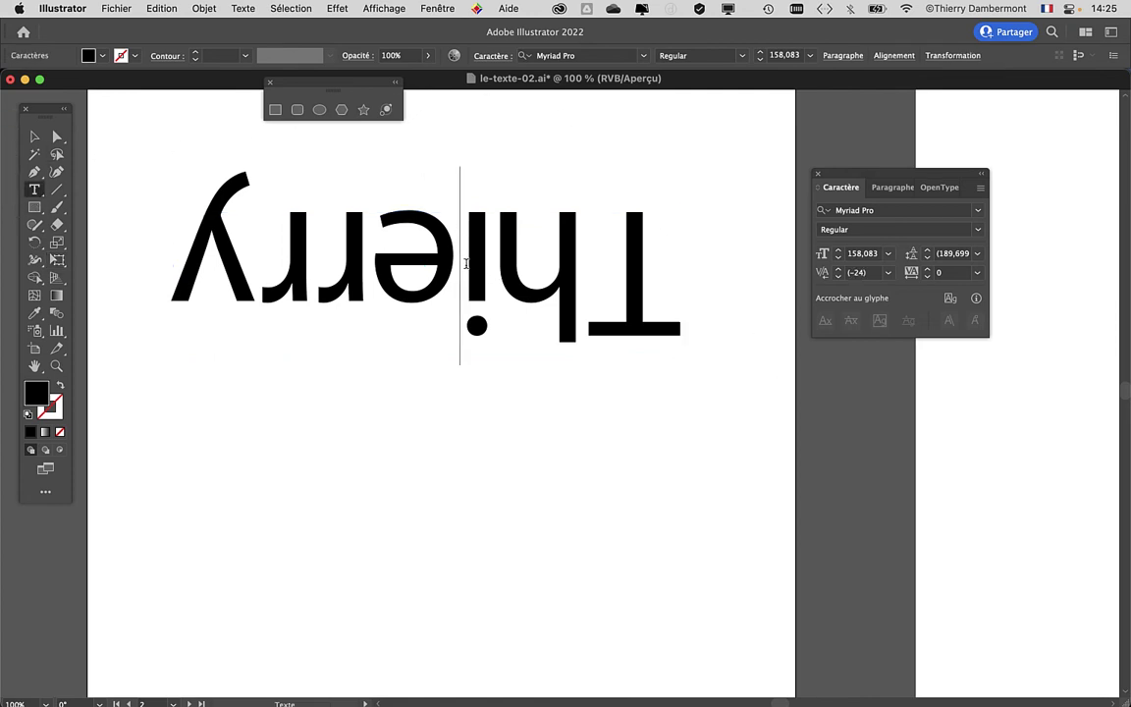
{"action": "left_click_drag", "start_coordinate": [851, 174], "coordinate": [770, 113]}
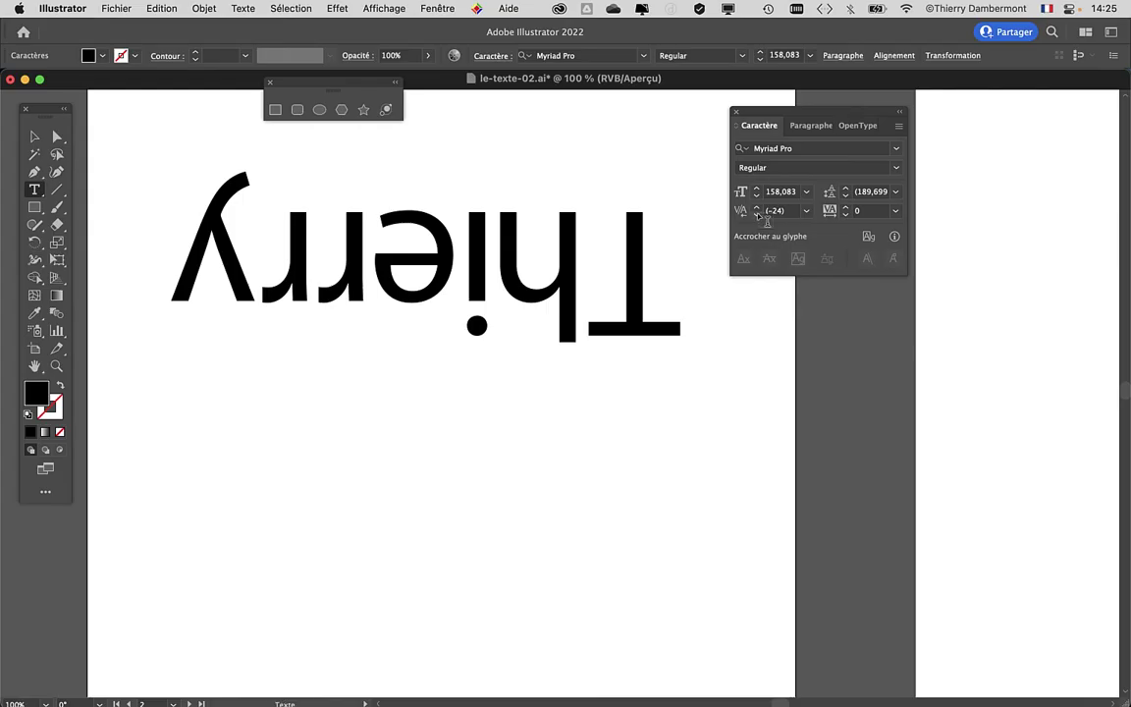
{"action": "left_click", "coordinate": [756, 216]}
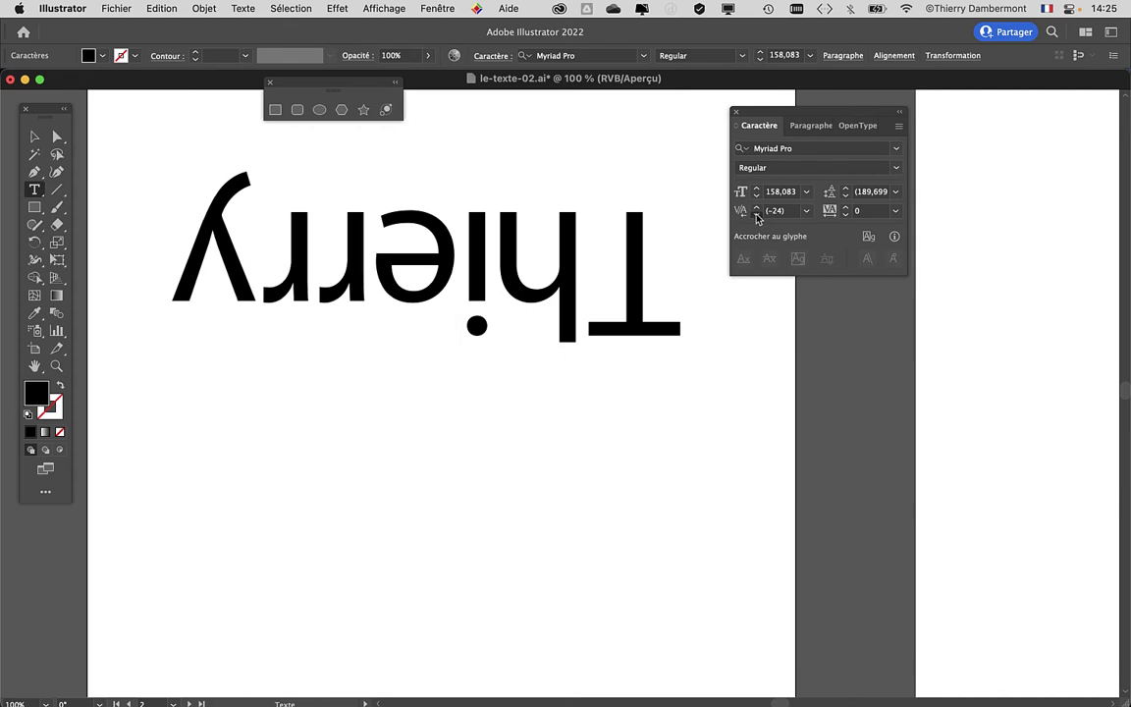
{"action": "left_click", "coordinate": [757, 216]}
{"action": "left_click", "coordinate": [757, 216]}
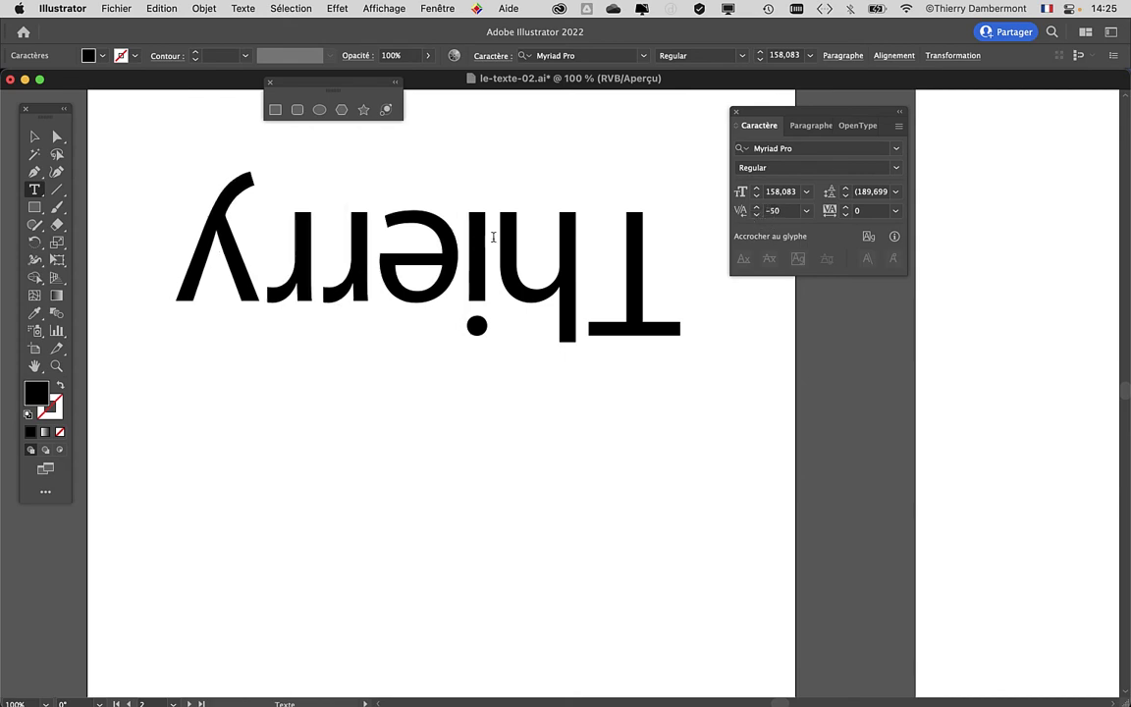
Set the T–h kerning to -10 and reduce r–y from 20 to 18.
{"action": "left_click", "coordinate": [585, 256], "text": "shift"}
{"action": "left_click", "coordinate": [585, 259]}
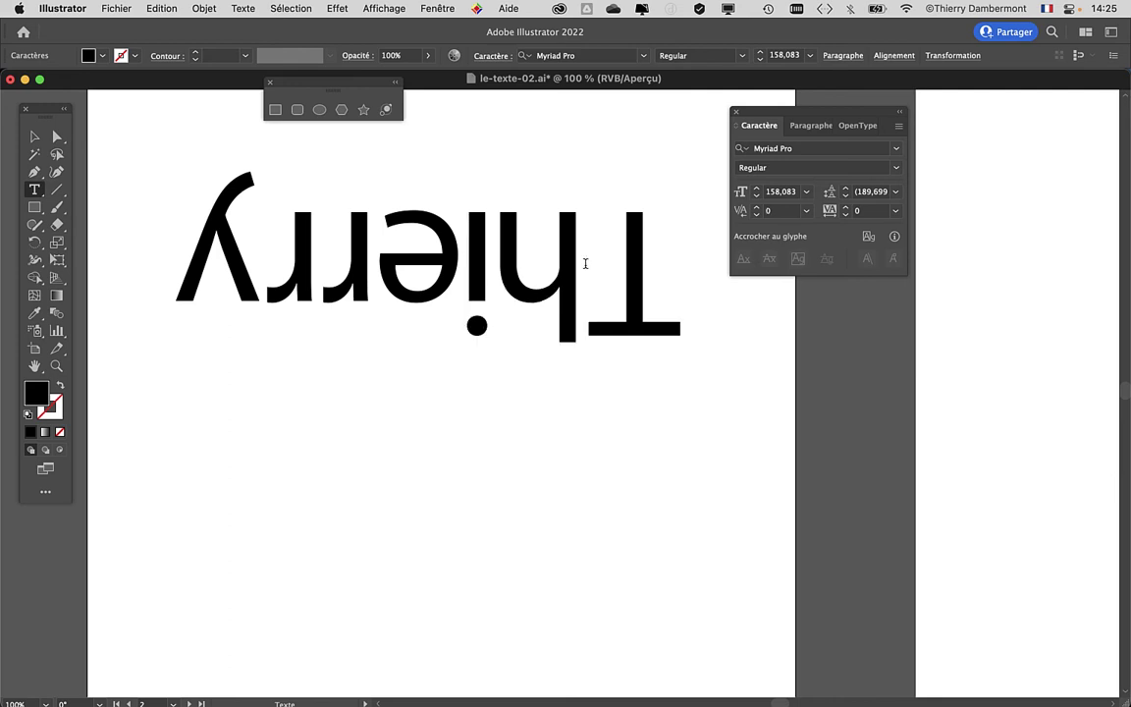
{"action": "left_click", "coordinate": [757, 215]}
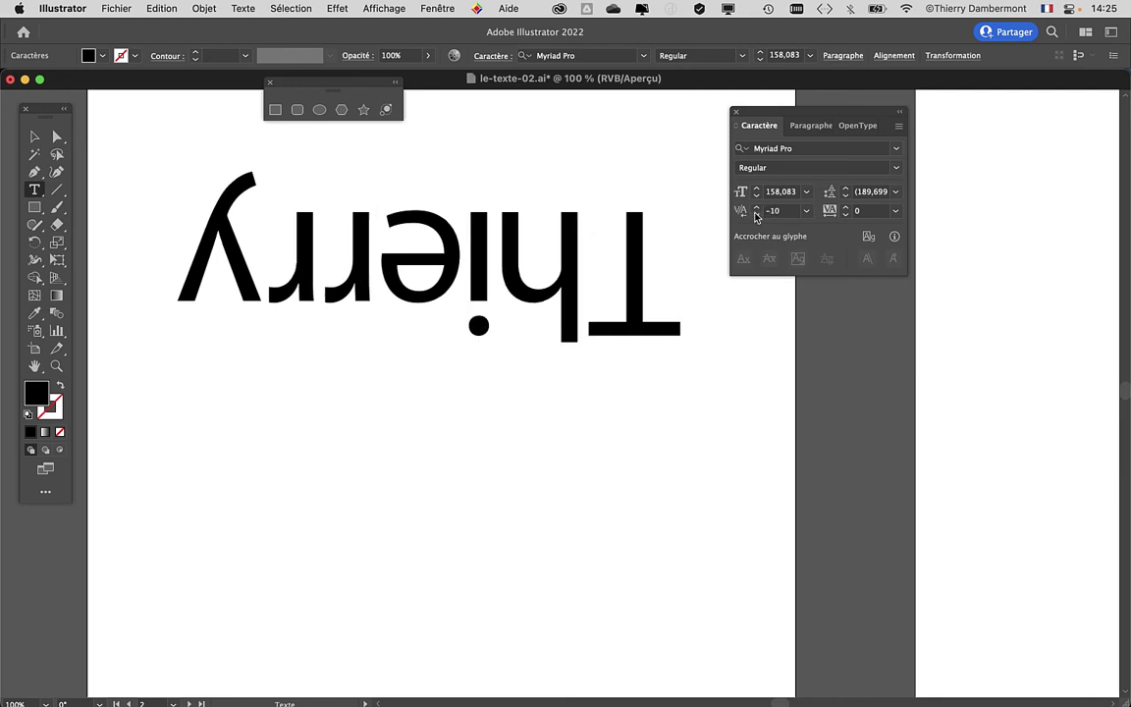
{"action": "left_click", "coordinate": [261, 258]}
{"action": "left_click", "coordinate": [757, 215]}
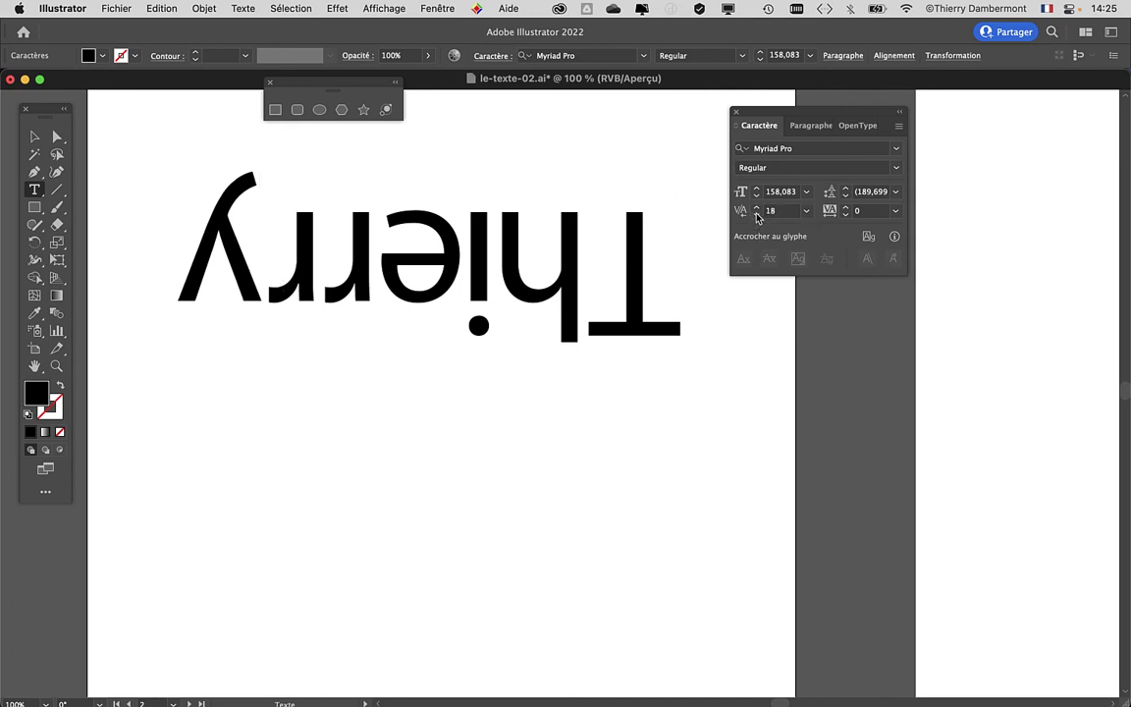
{"action": "left_click", "coordinate": [757, 215]}
{"action": "left_click", "coordinate": [34, 136]}
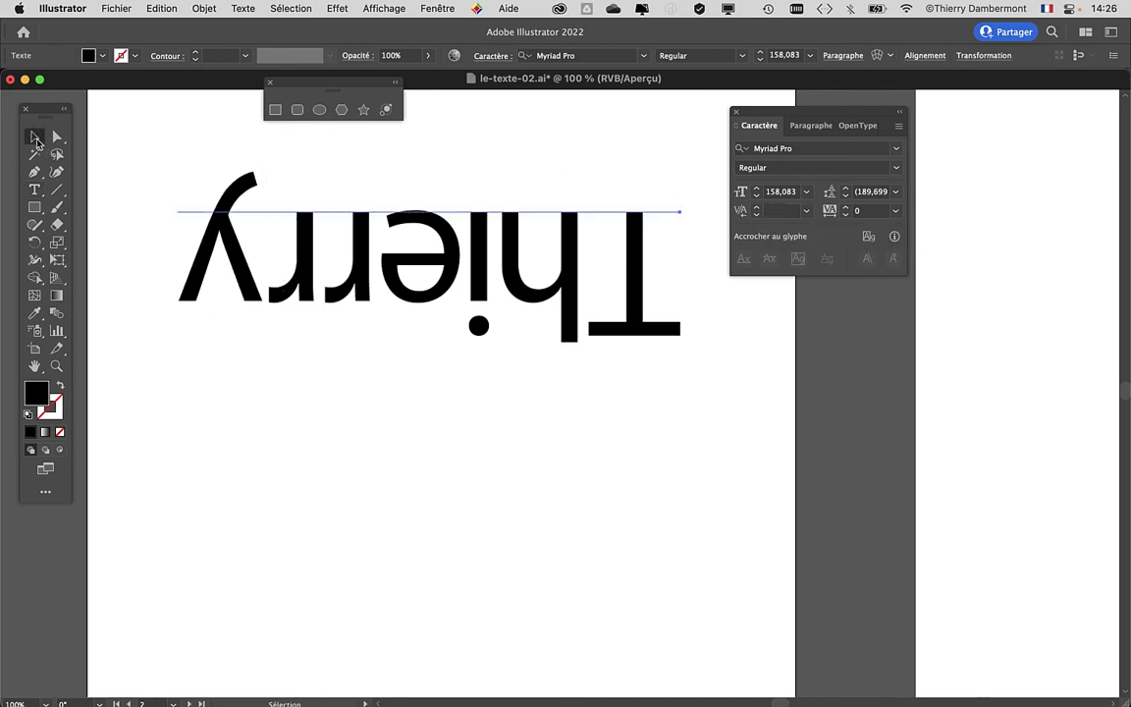
{"action": "mouse_move", "coordinate": [56, 255]}
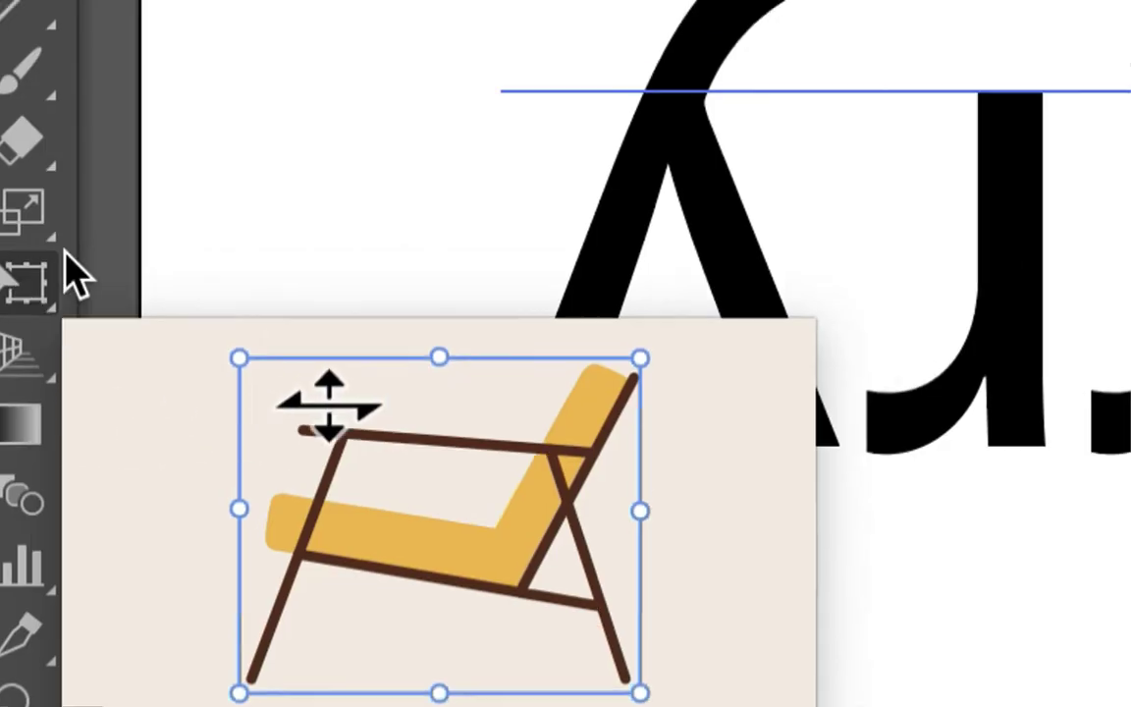
Rotate Thierry 180° back to upright with the Free Transform tool.
{"action": "left_click", "coordinate": [39, 275]}
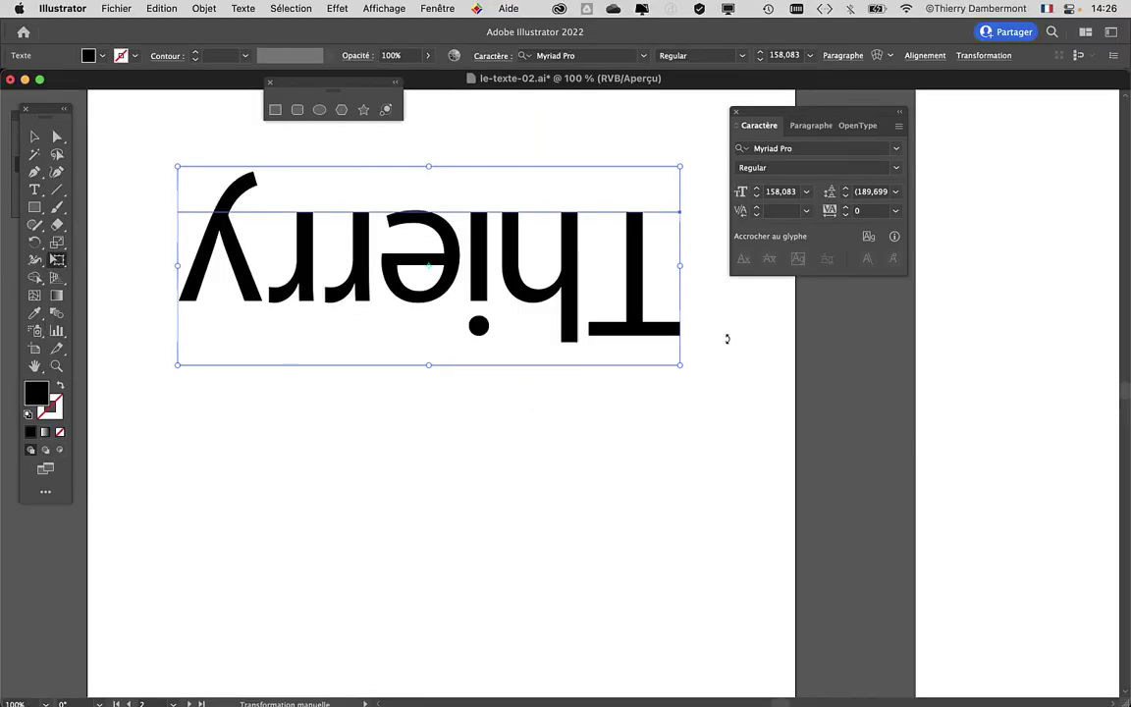
{"action": "mouse_move", "coordinate": [726, 336]}
{"action": "left_mouse_down"}
{"action": "mouse_move", "coordinate": [287, 481]}
{"action": "mouse_move", "coordinate": [30, 331]}
{"action": "left_mouse_up"}
Deselect the text, zoom out to the whole page and switch to the Hand tool.
{"action": "key", "text": "v"}
{"action": "left_click", "coordinate": [550, 479]}
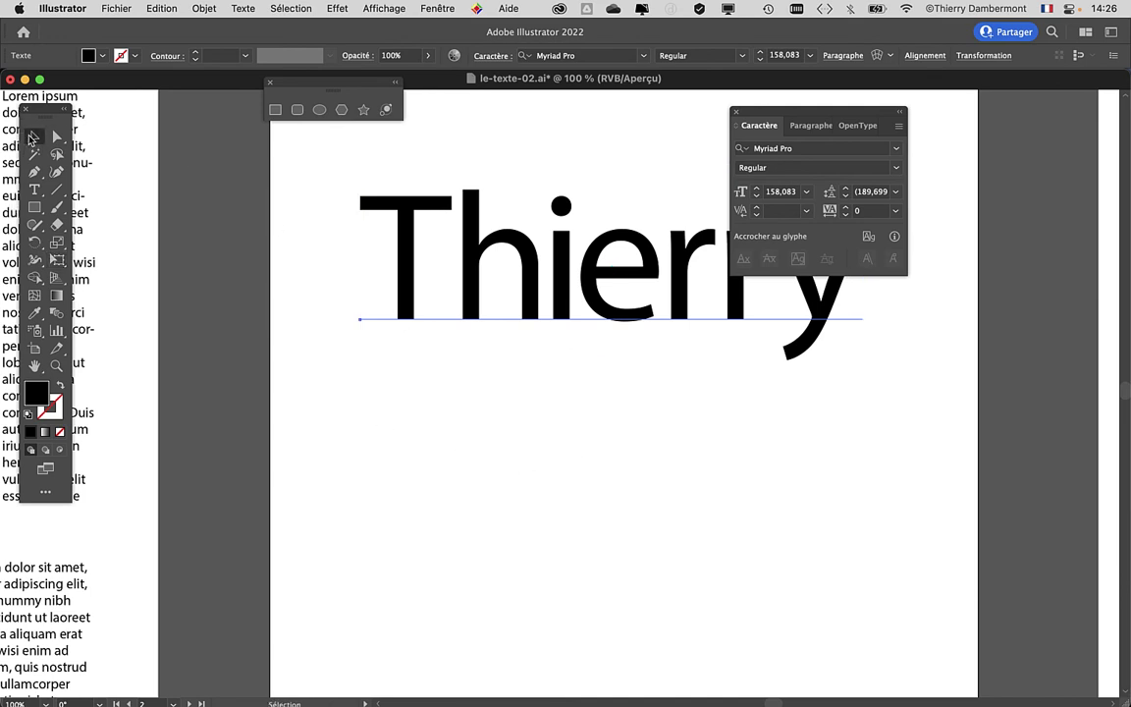
{"action": "key", "text": "ctrl+minus"}
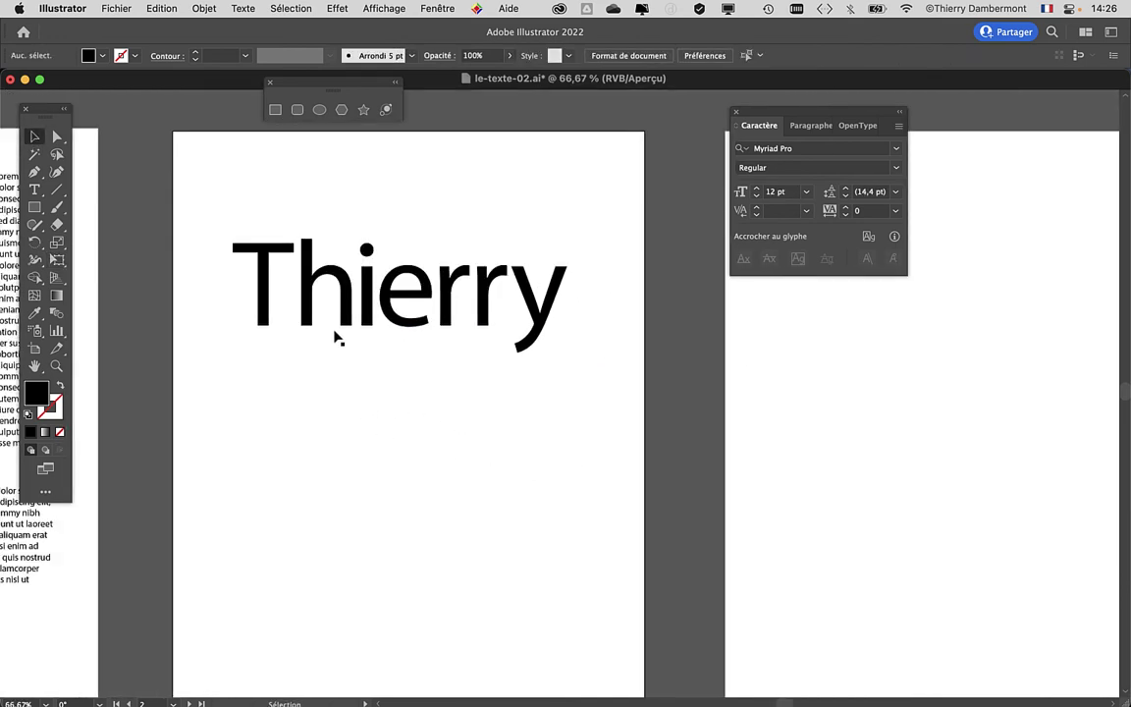
{"action": "left_click_drag", "start_coordinate": [46, 111], "coordinate": [139, 111]}
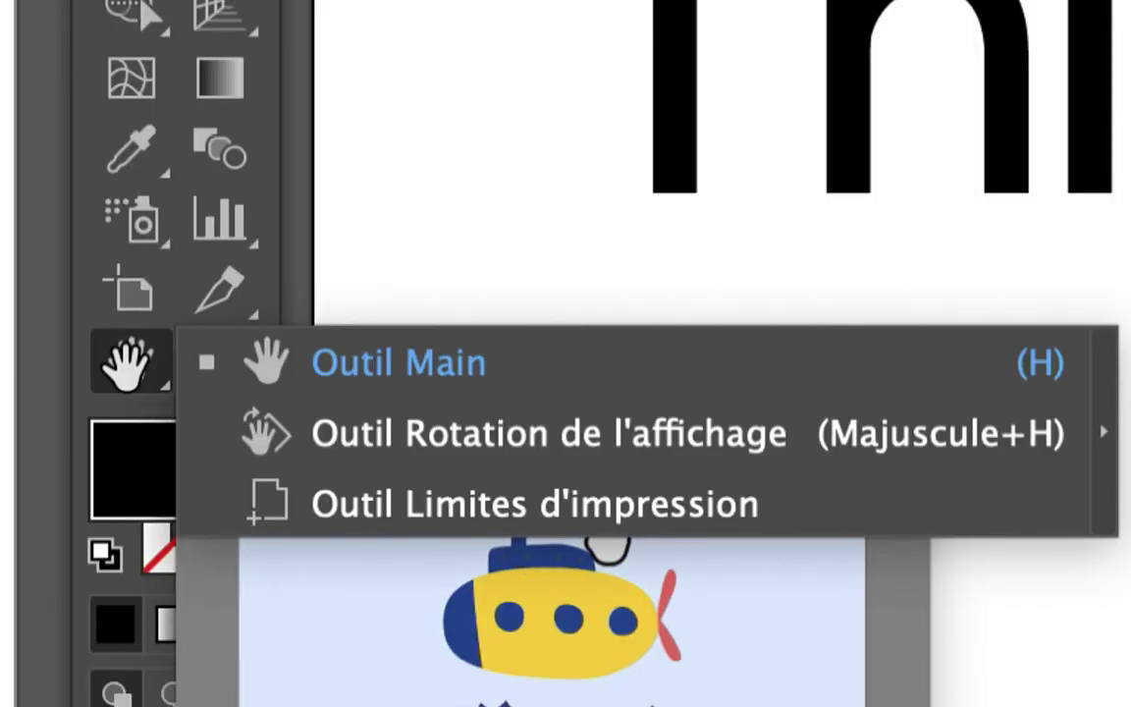
{"action": "left_click", "coordinate": [128, 371]}
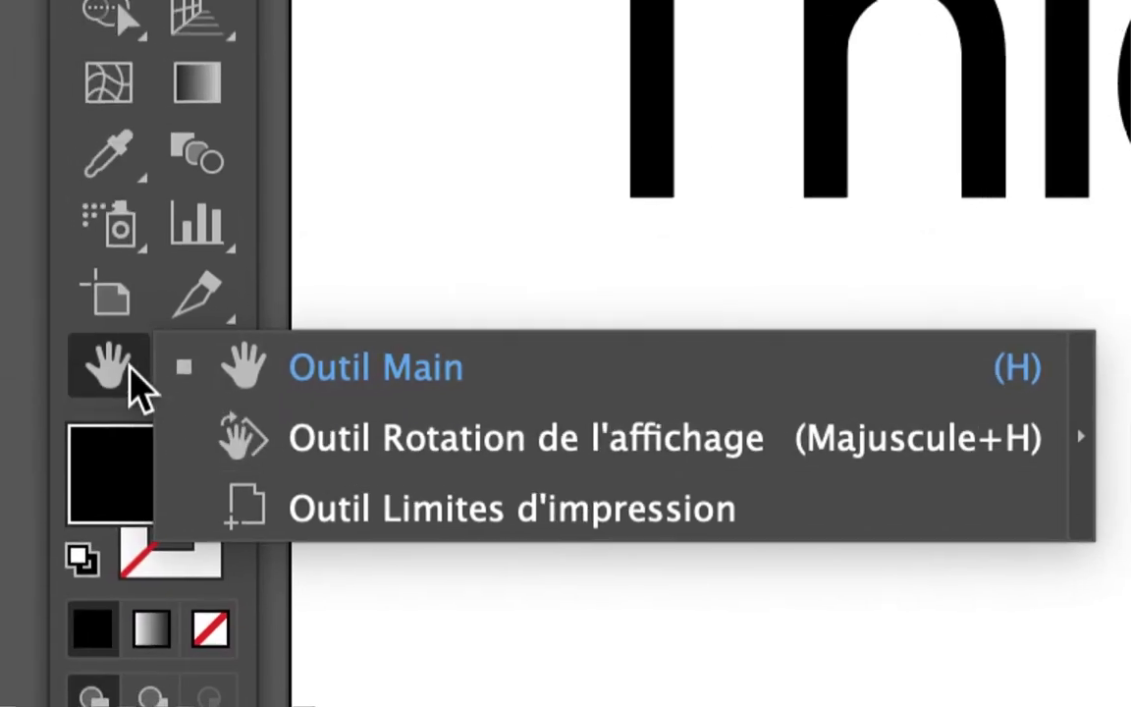
{"action": "left_click", "coordinate": [82, 343]}
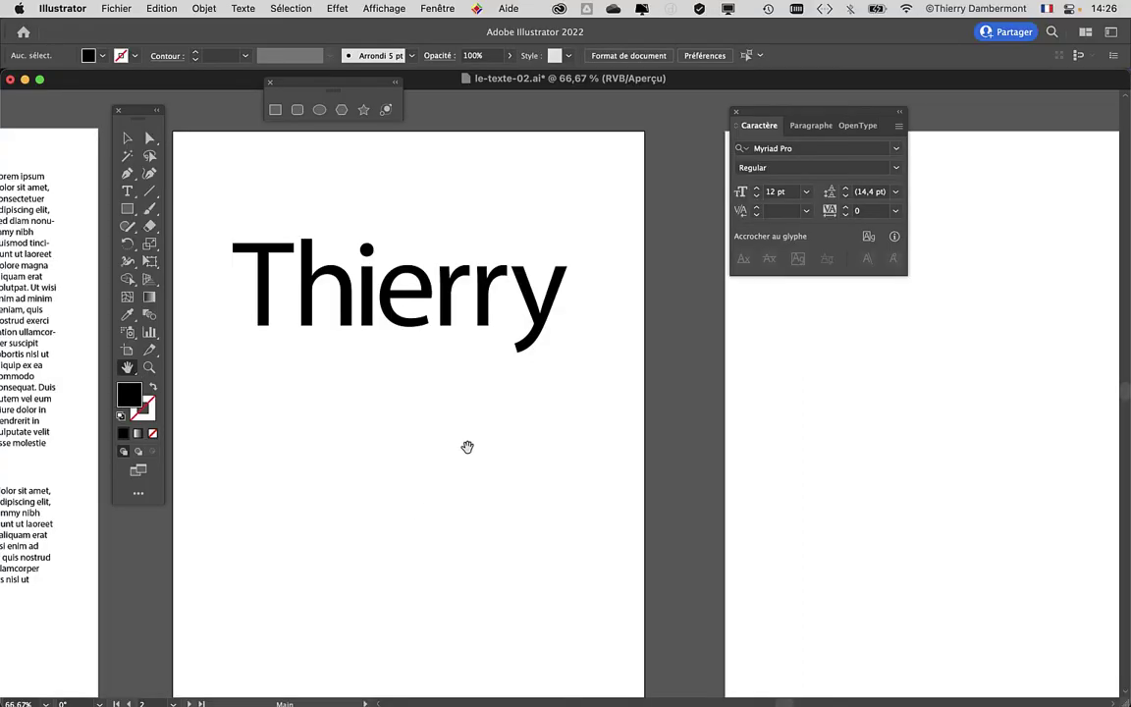
{"action": "left_click_drag", "start_coordinate": [128, 106], "coordinate": [95, 99]}
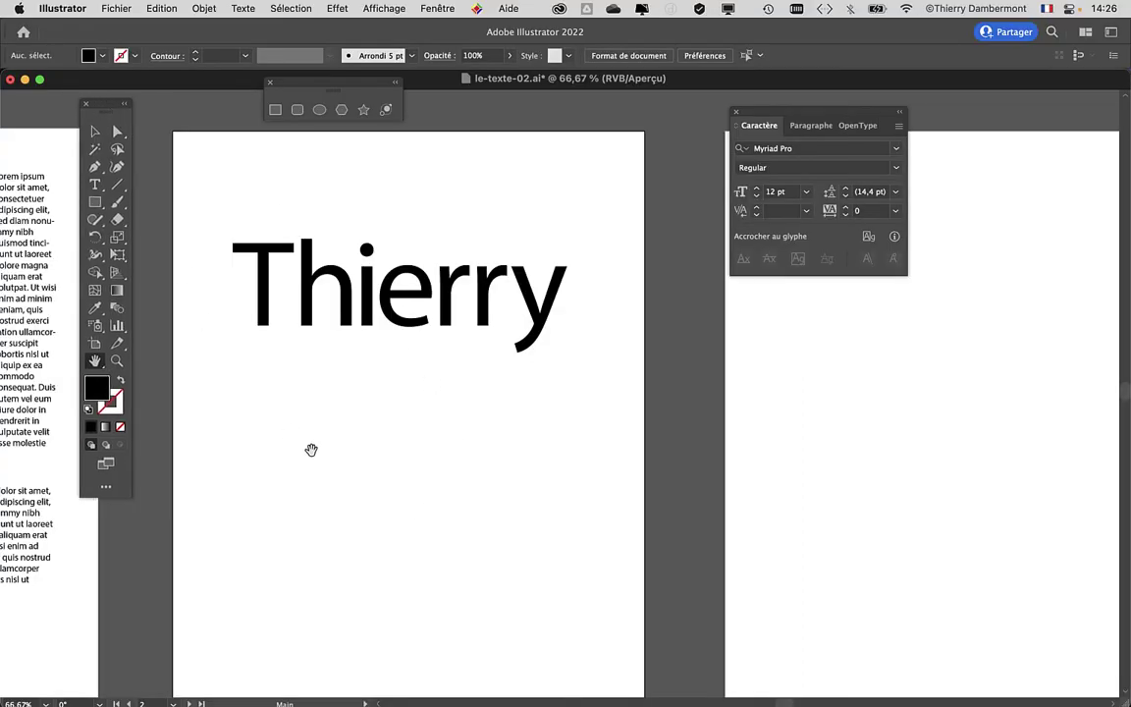
Save the document as le-texte-03.ai, reaching the Illustrator Options dialog.
{"action": "left_click", "coordinate": [116, 8]}
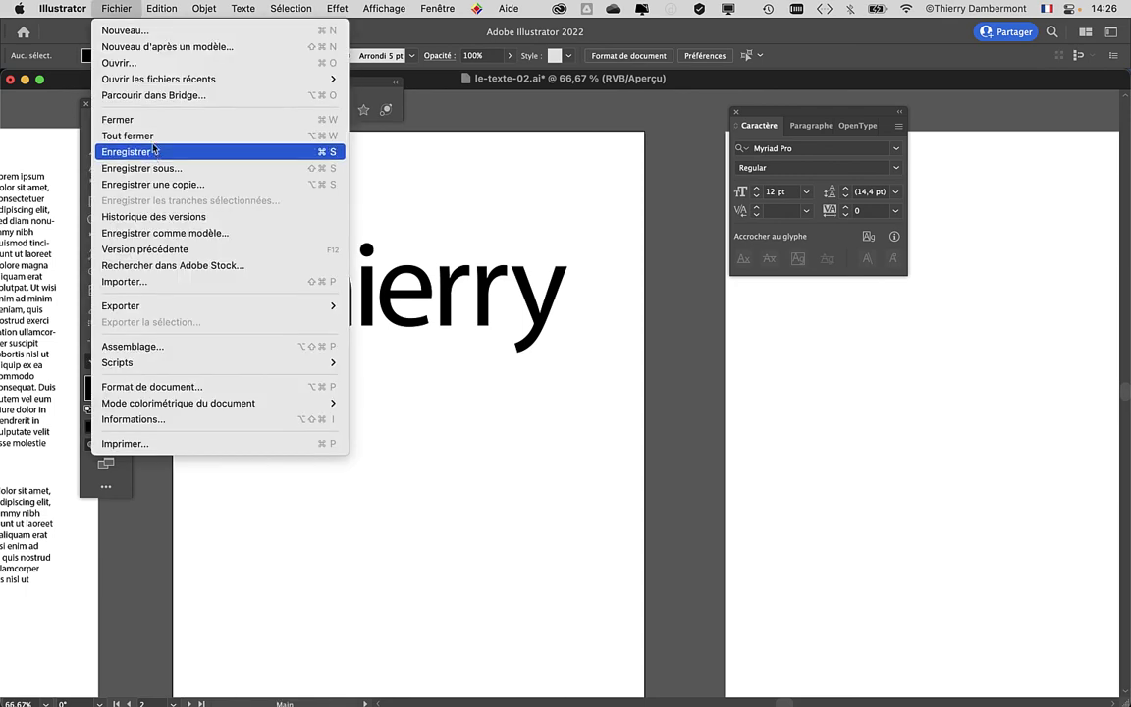
{"action": "left_click", "coordinate": [157, 168]}
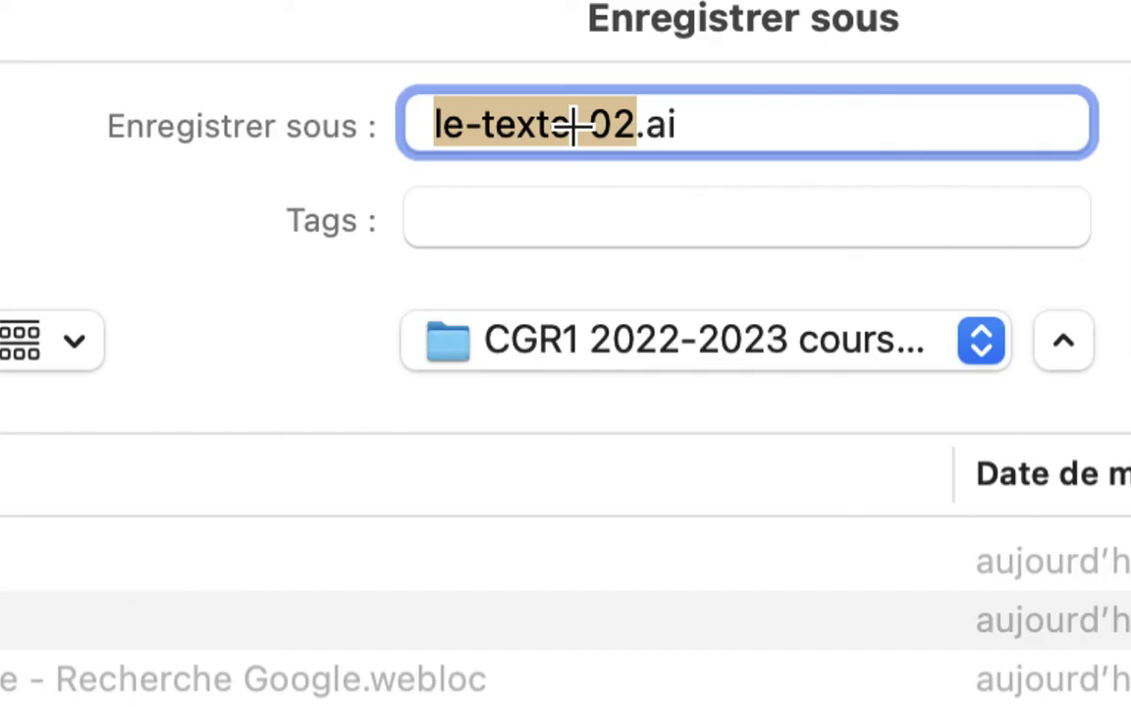
{"action": "left_click", "coordinate": [585, 126]}
{"action": "left_click_drag", "start_coordinate": [585, 126], "coordinate": [595, 151]}
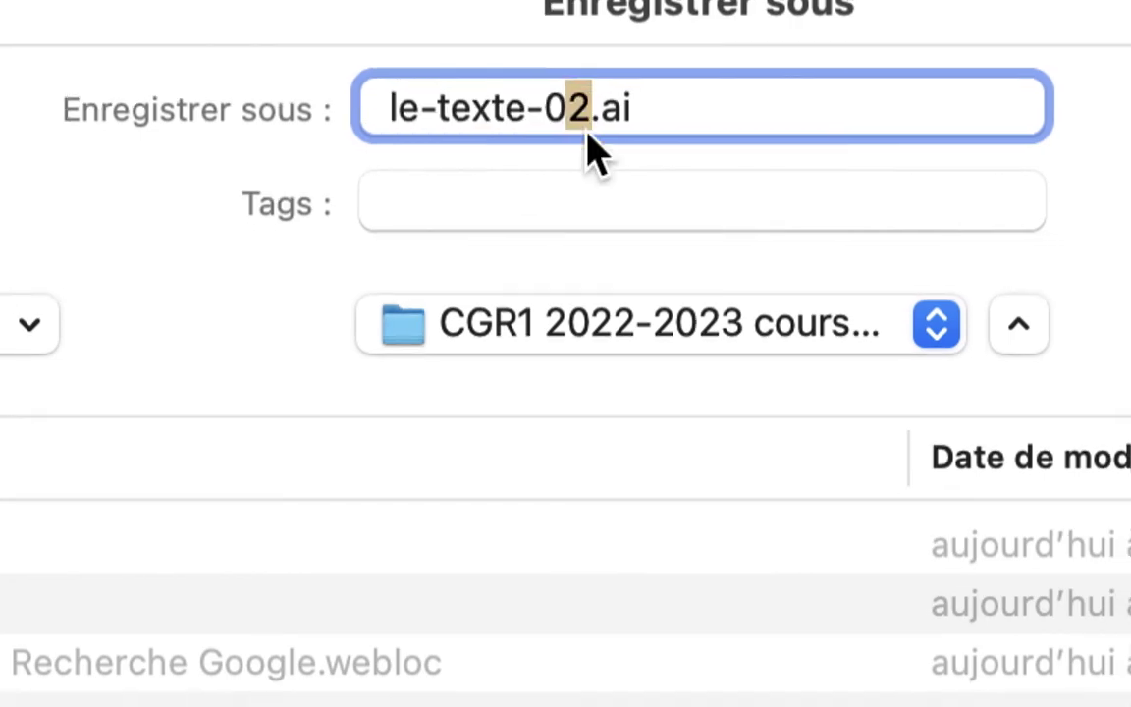
{"action": "type", "text": "3"}
{"action": "key", "text": "Return"}
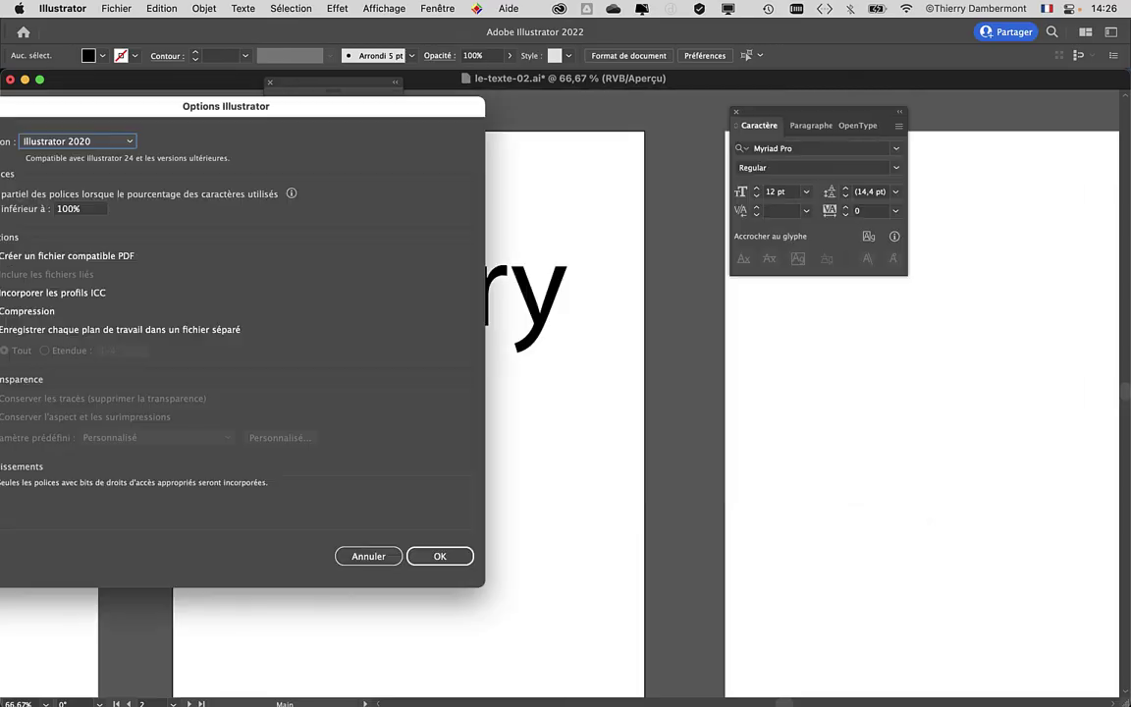